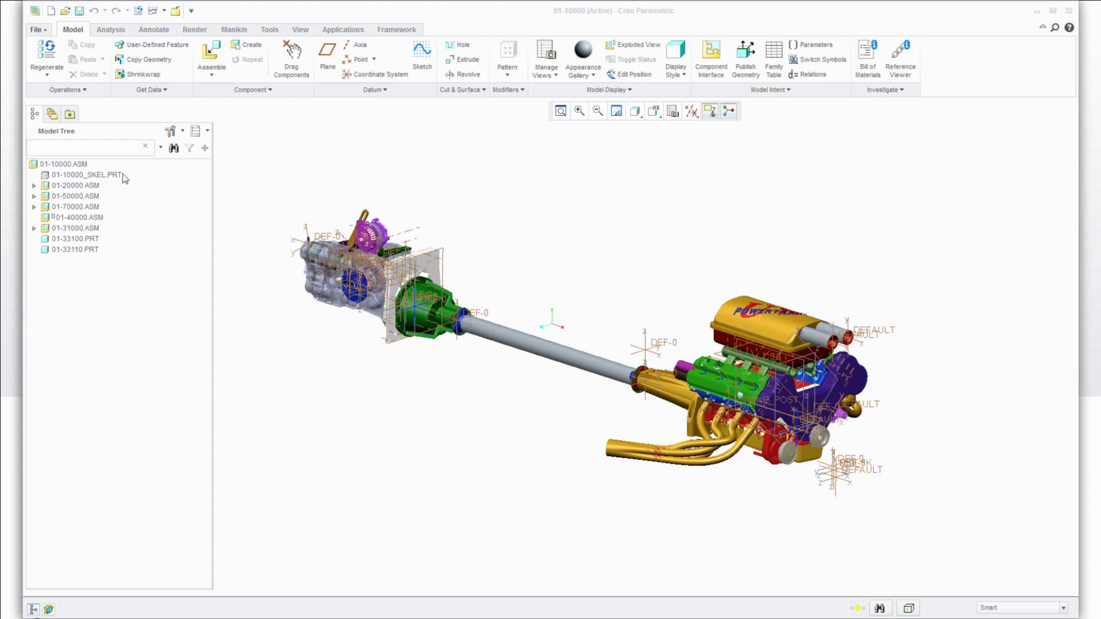
Open the skeleton part 01-10000_SKEL.PRT from the model tree in its own window.
{"action": "left_click", "coordinate": [104, 181]}
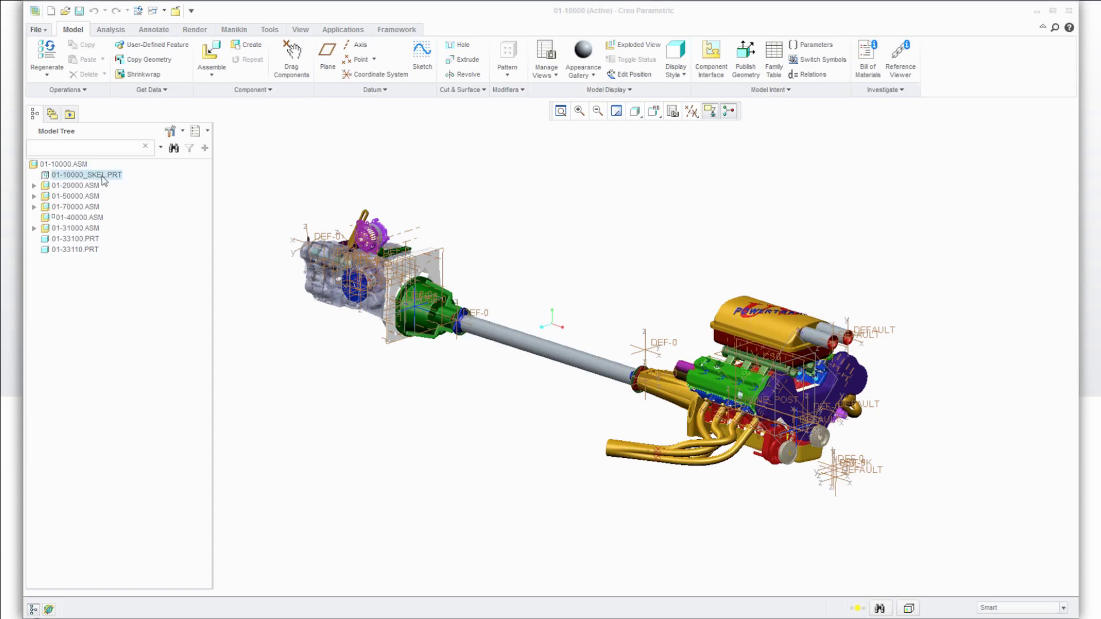
{"action": "right_click", "coordinate": [104, 180]}
{"action": "key", "text": "Escape"}
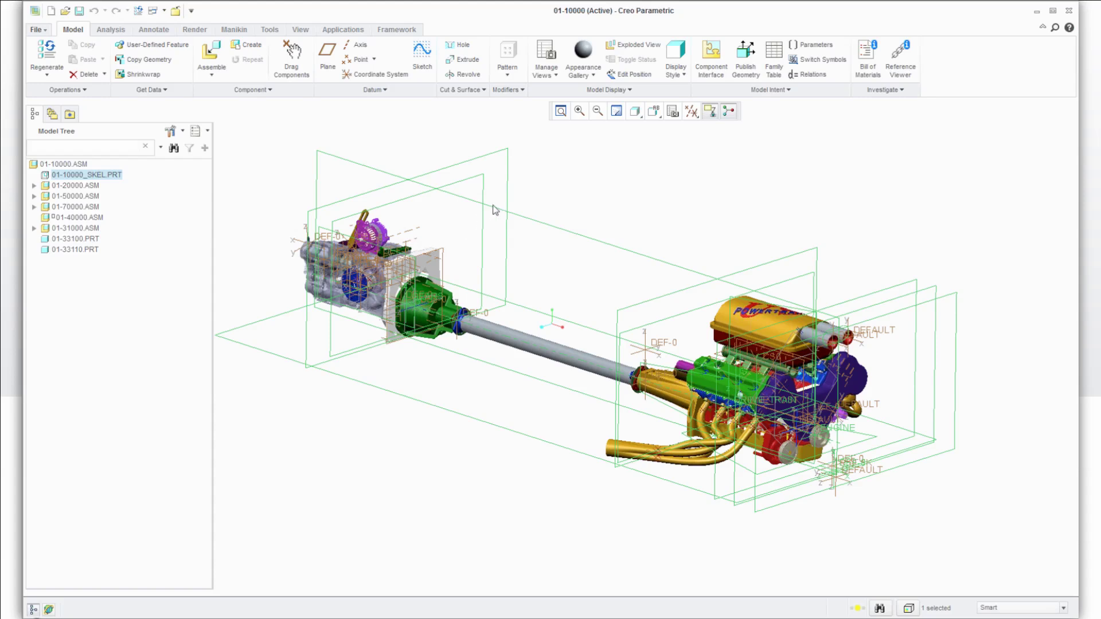
{"action": "right_click", "coordinate": [96, 175]}
{"action": "left_click", "coordinate": [119, 213]}
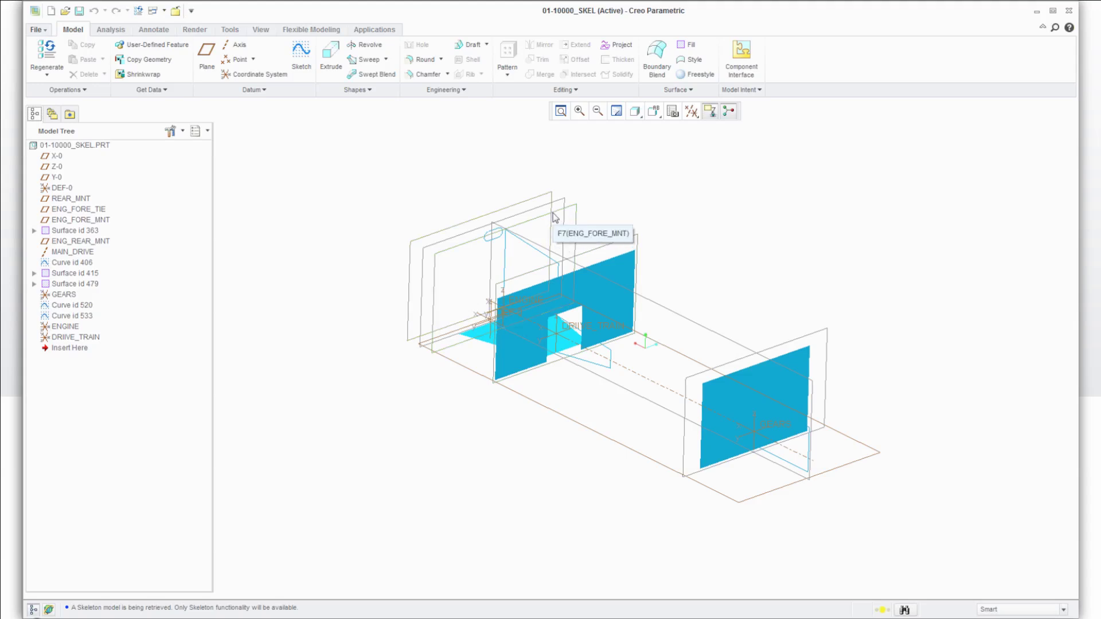
Zoom around the skeleton and select slot curves Curve id 406 and Curve id 520.
{"action": "scroll", "coordinate": [523, 239], "scroll_direction": "down", "scroll_amount": 5}
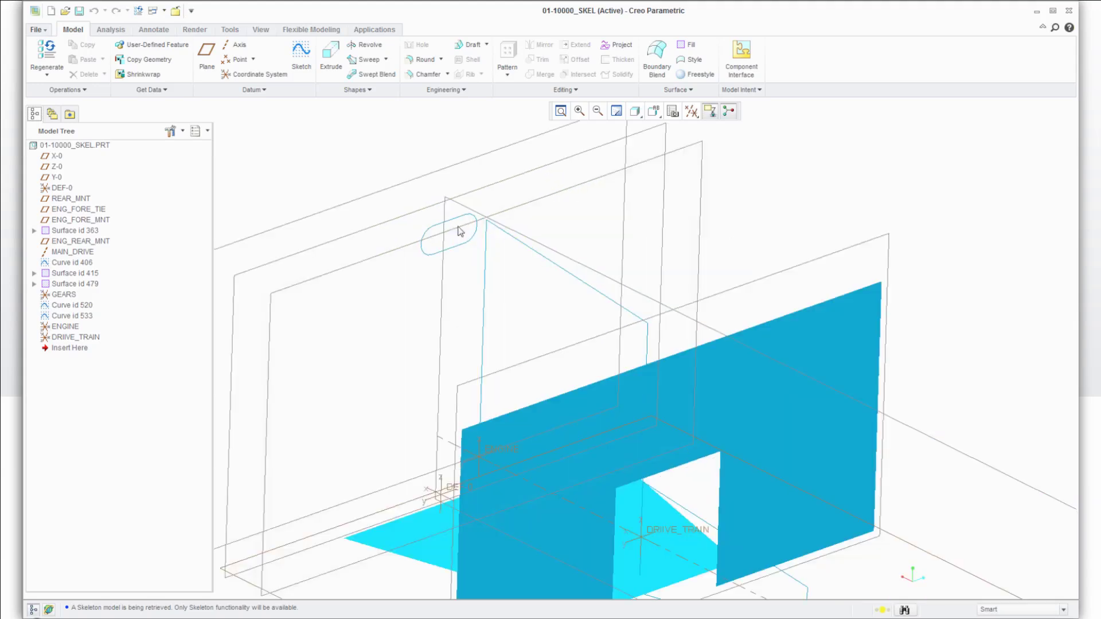
{"action": "left_click", "coordinate": [448, 253]}
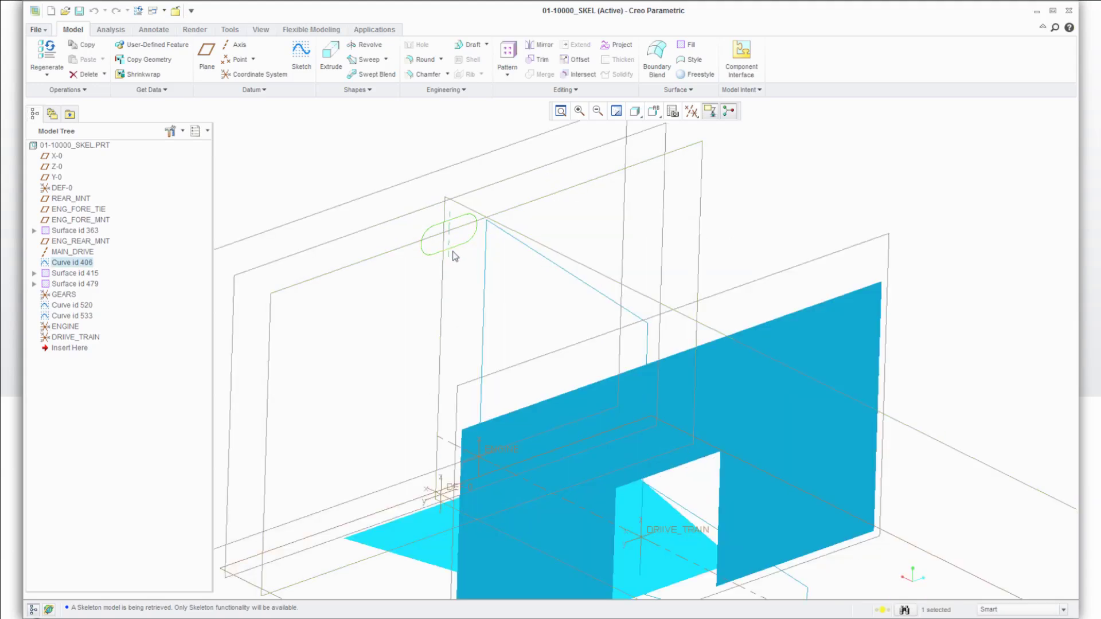
{"action": "scroll", "coordinate": [455, 256], "scroll_direction": "up", "scroll_amount": 5}
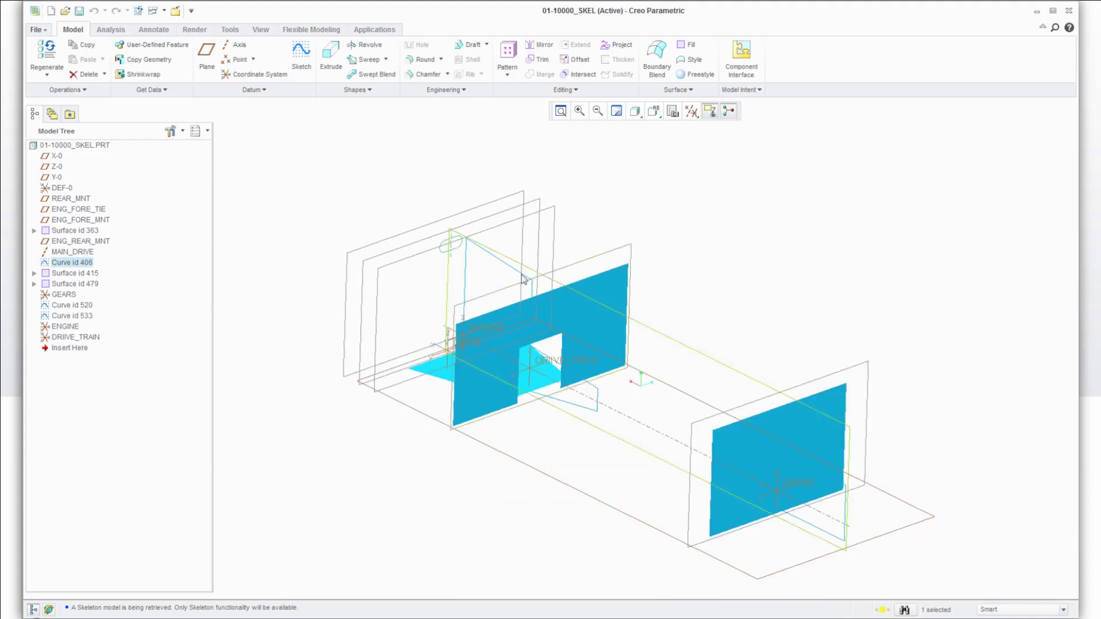
{"action": "left_click", "coordinate": [576, 388]}
{"action": "scroll", "coordinate": [576, 389], "scroll_direction": "down", "scroll_amount": 3}
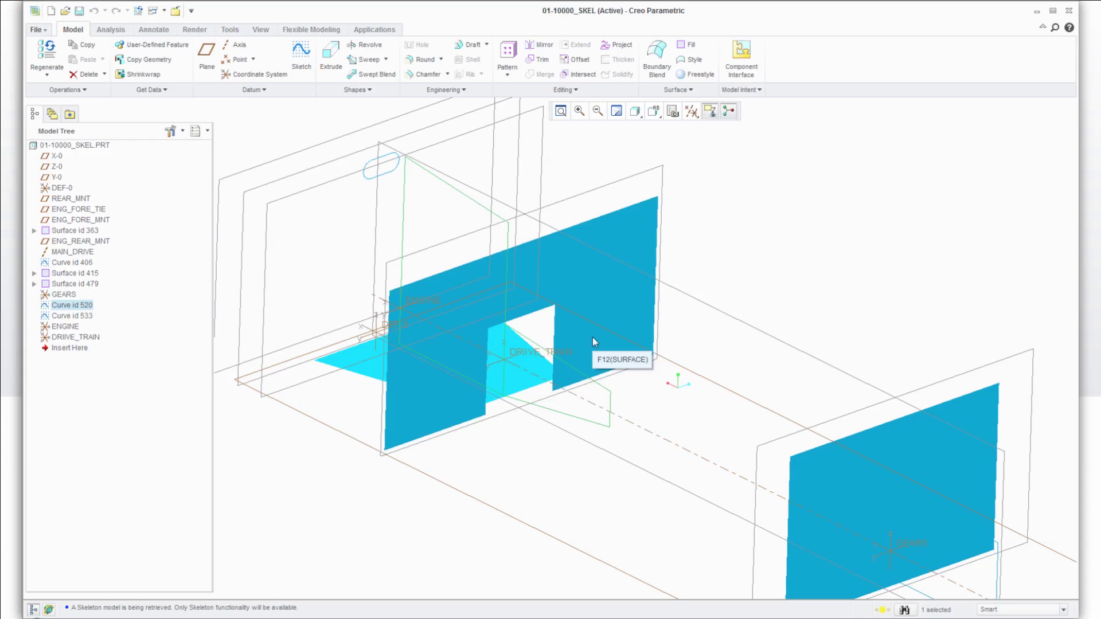
{"action": "scroll", "coordinate": [593, 342], "scroll_direction": "up", "scroll_amount": 2}
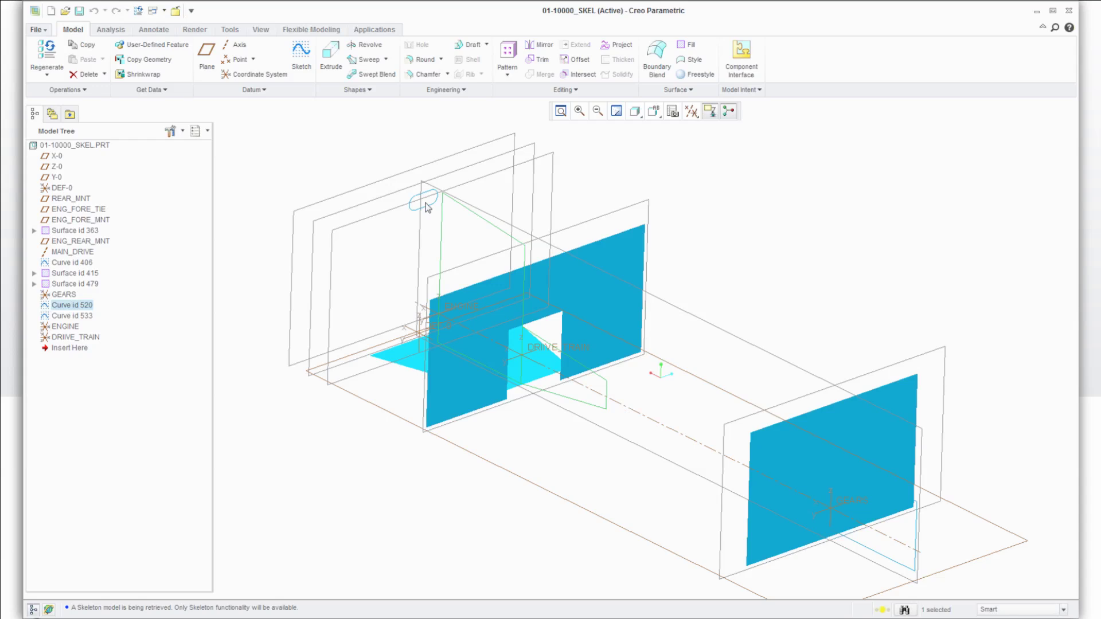
{"action": "scroll", "coordinate": [427, 208], "scroll_direction": "up", "scroll_amount": 2}
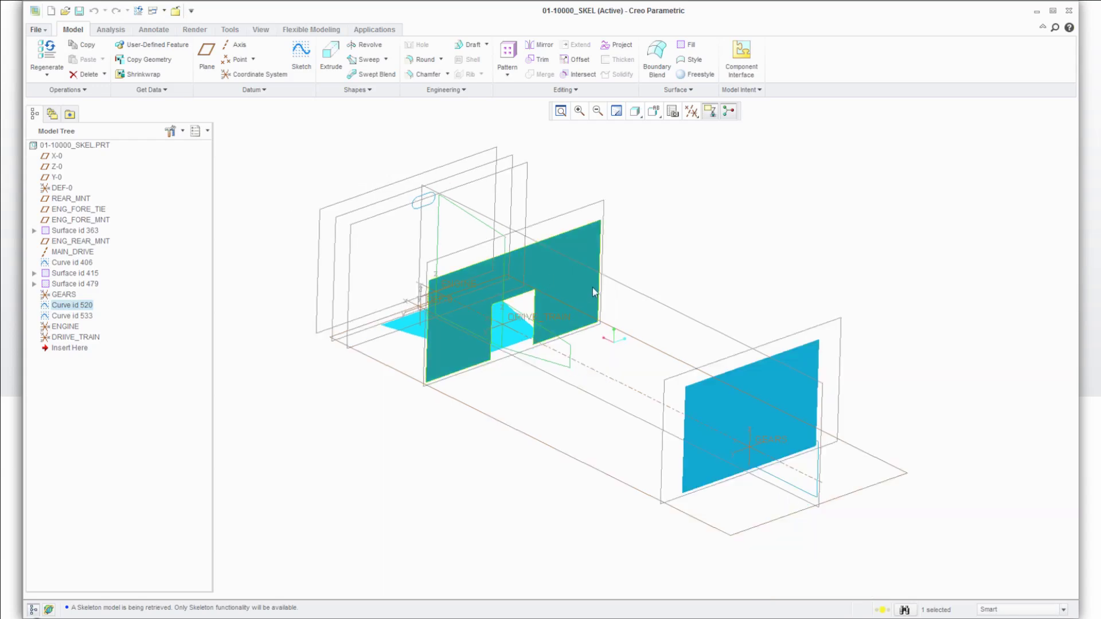
{"action": "scroll", "coordinate": [604, 291], "scroll_direction": "down", "scroll_amount": 1}
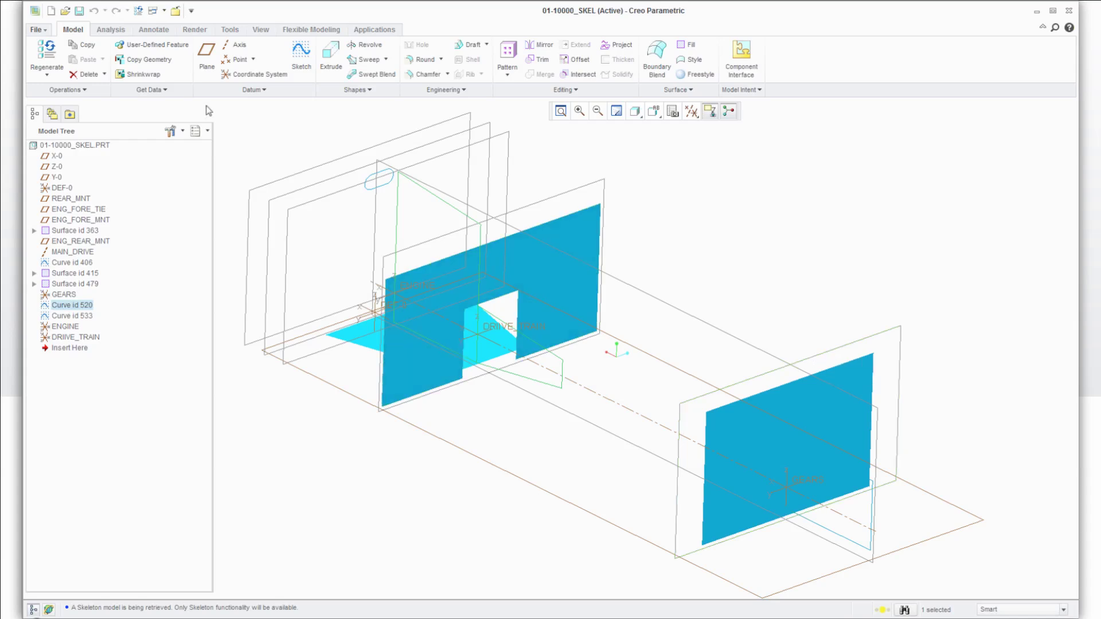
Switch to the ENGINE.ASM window from the Windows list.
{"action": "left_click", "coordinate": [164, 11]}
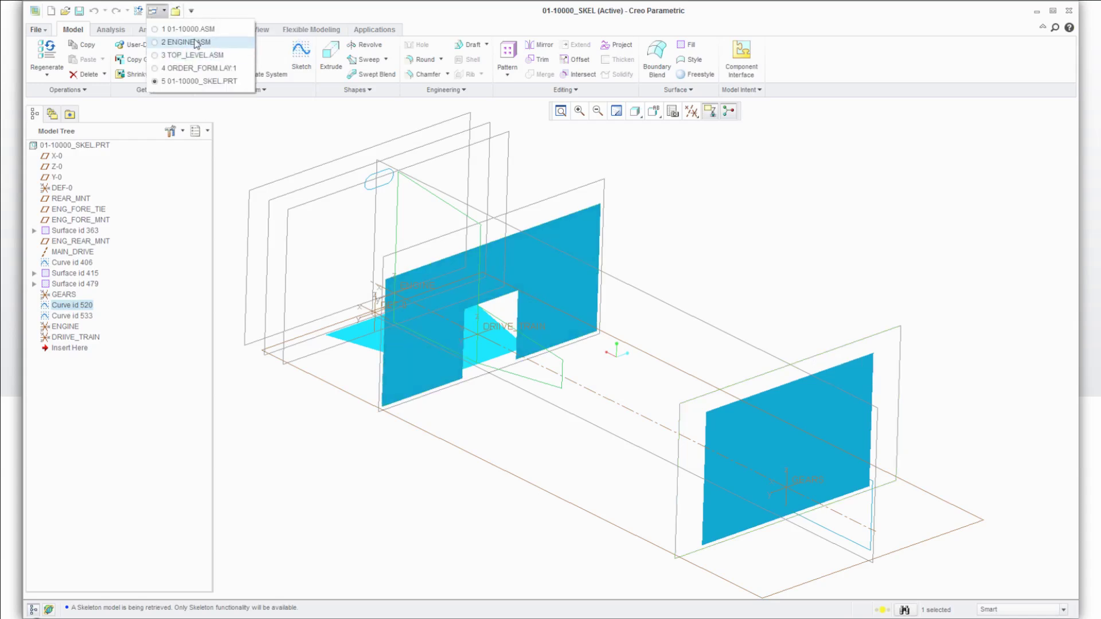
{"action": "left_click", "coordinate": [190, 42]}
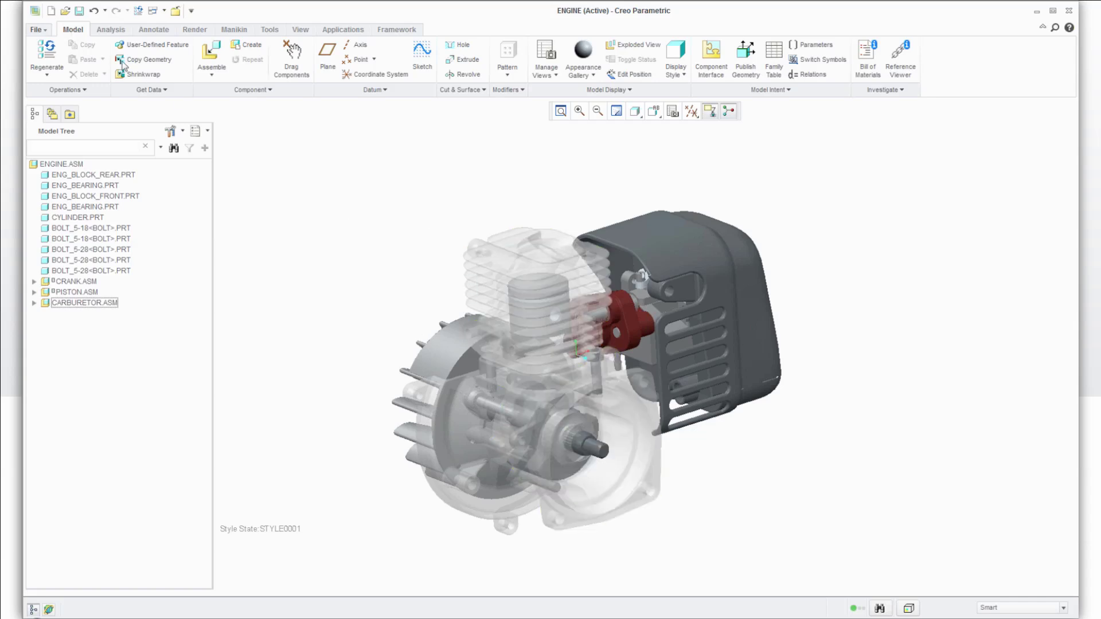
Create part prt0013 and load in-session engine.asm as the Copy Geometry reference.
{"action": "left_click", "coordinate": [51, 12]}
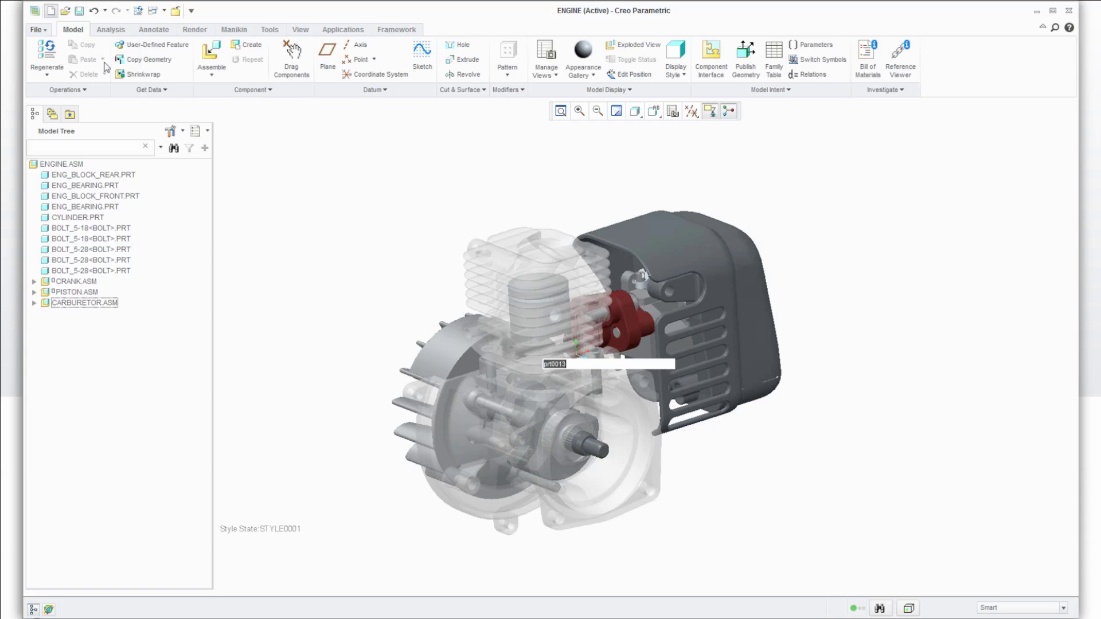
{"action": "left_click", "coordinate": [537, 413]}
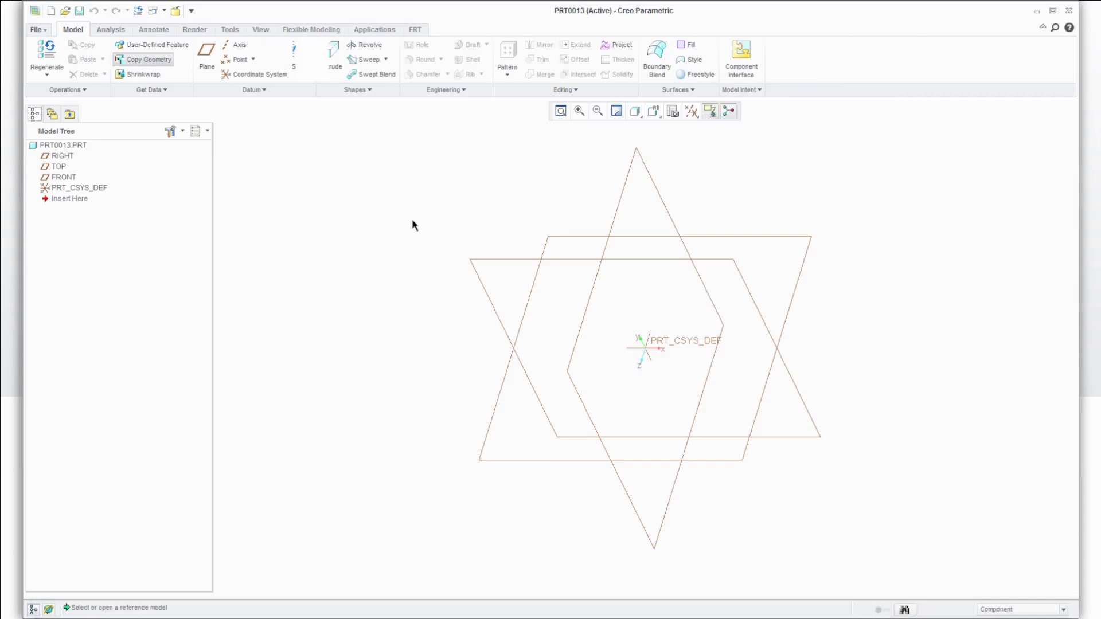
{"action": "left_click", "coordinate": [77, 63]}
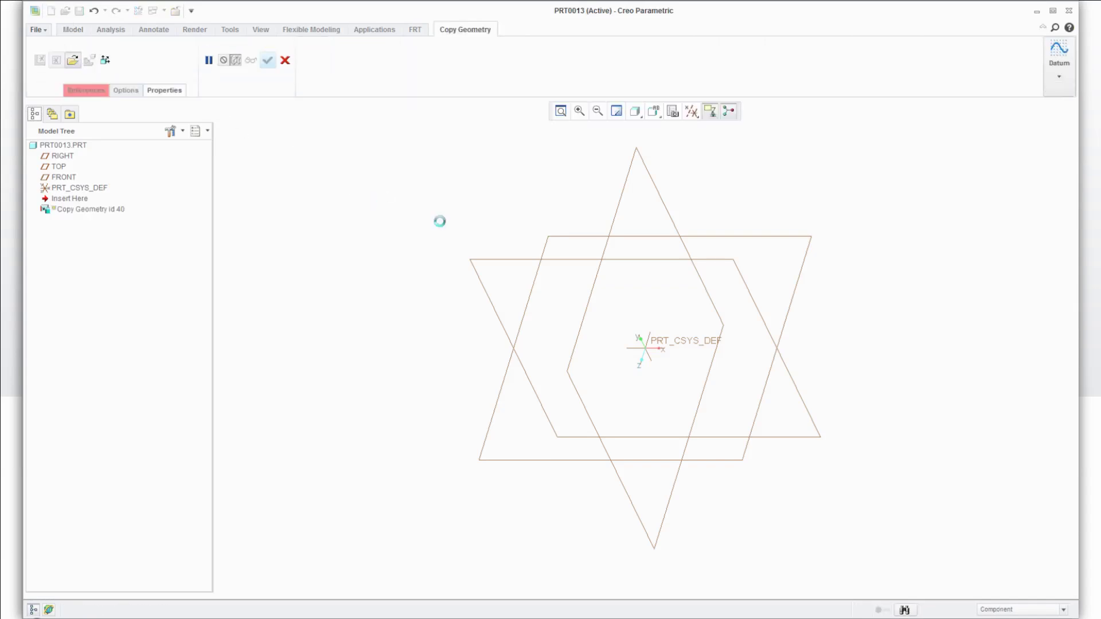
{"action": "left_click", "coordinate": [406, 230]}
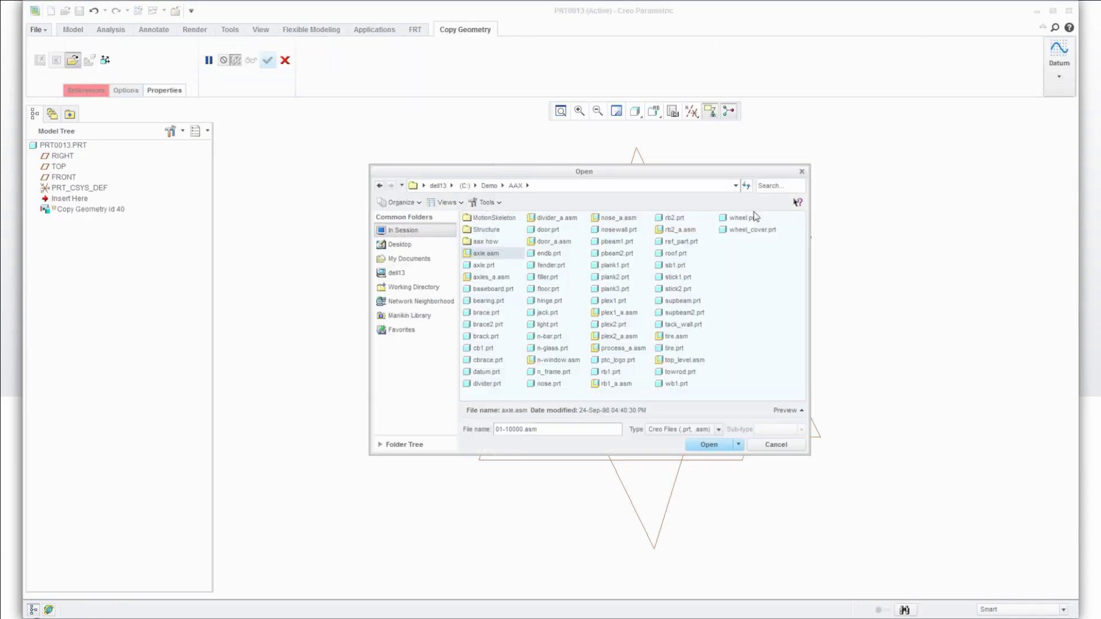
{"action": "type", "text": "en"}
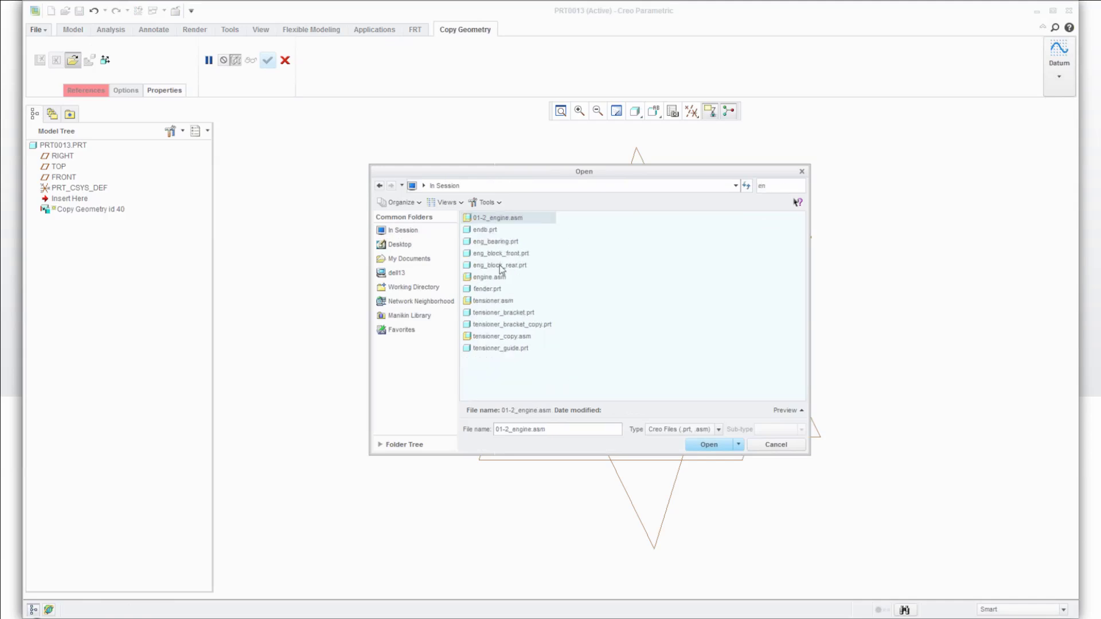
{"action": "left_click", "coordinate": [482, 279]}
{"action": "left_click", "coordinate": [714, 442]}
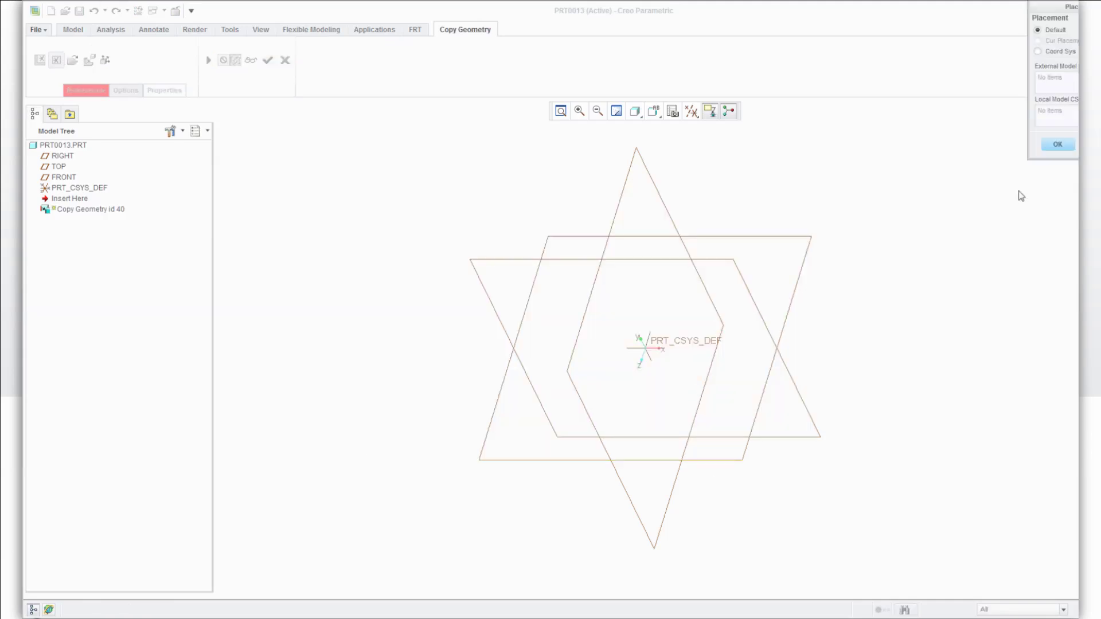
Copy the engine's flange surface at default placement as External Copy Geometry in PRT0013.
{"action": "left_click", "coordinate": [1057, 143]}
{"action": "left_click", "coordinate": [86, 93]}
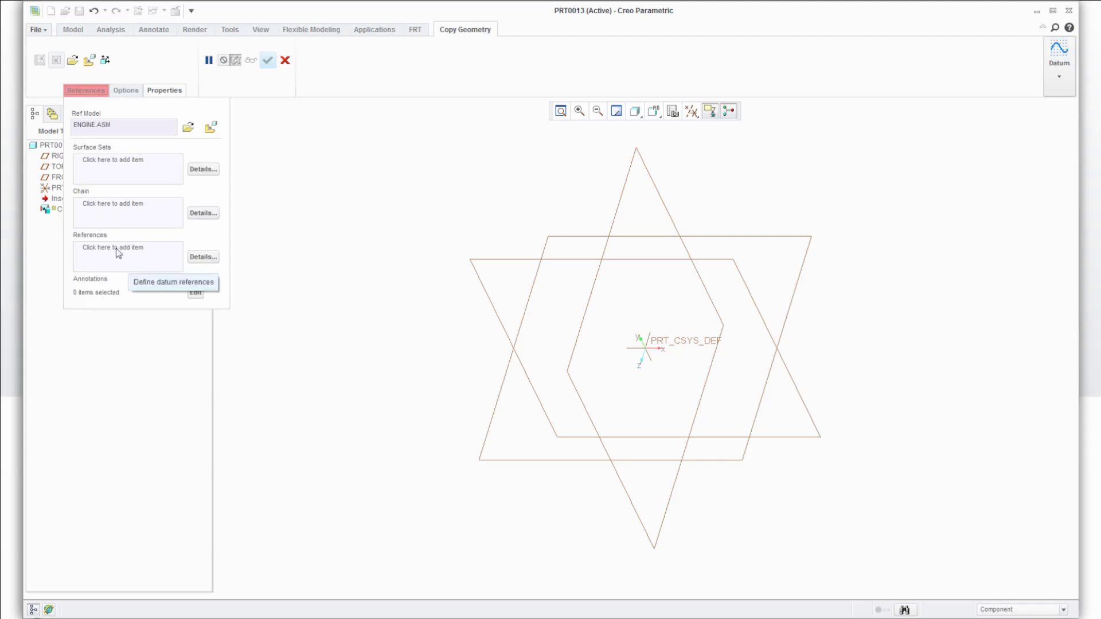
{"action": "left_click", "coordinate": [102, 164]}
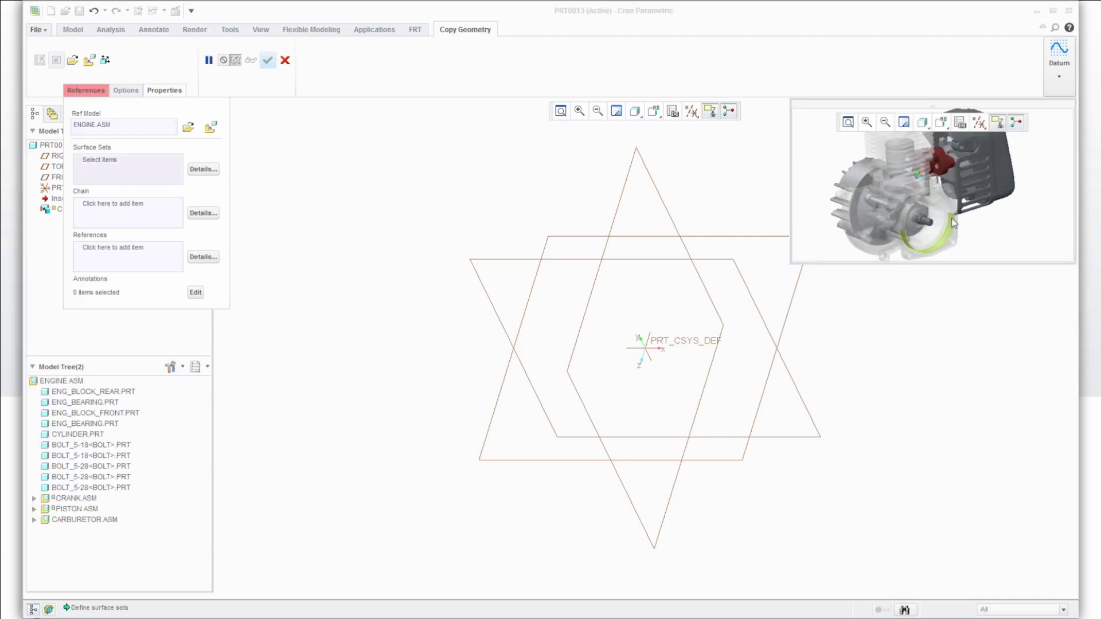
{"action": "scroll", "coordinate": [952, 203], "scroll_direction": "down", "scroll_amount": 5}
{"action": "left_click", "coordinate": [948, 204]}
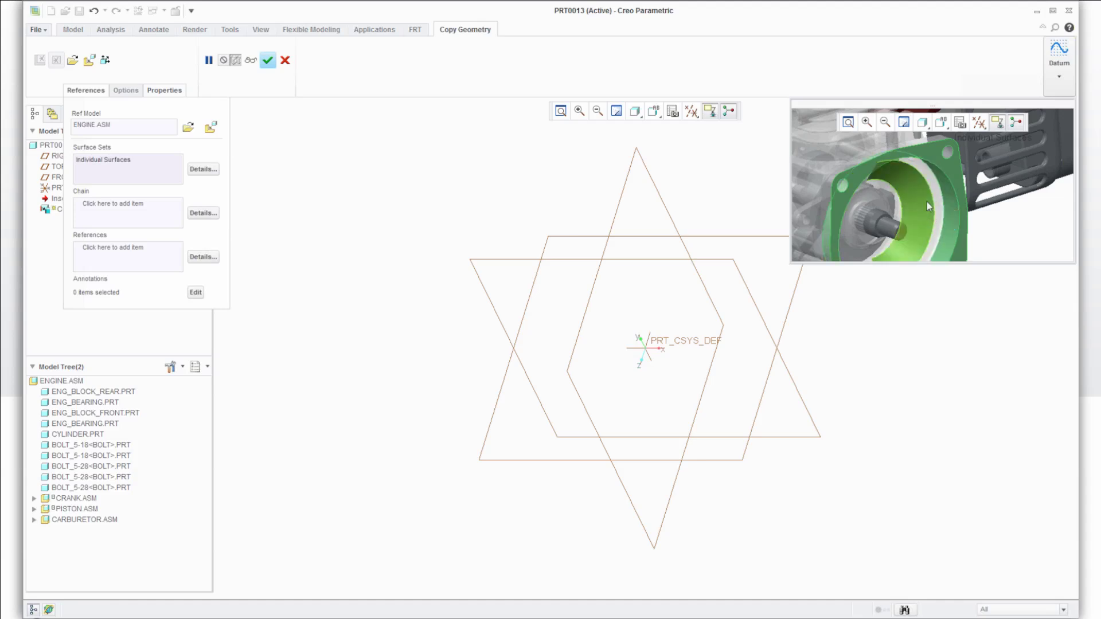
{"action": "scroll", "coordinate": [929, 215], "scroll_direction": "up", "scroll_amount": 5}
{"action": "scroll", "coordinate": [923, 232], "scroll_direction": "down", "scroll_amount": 3}
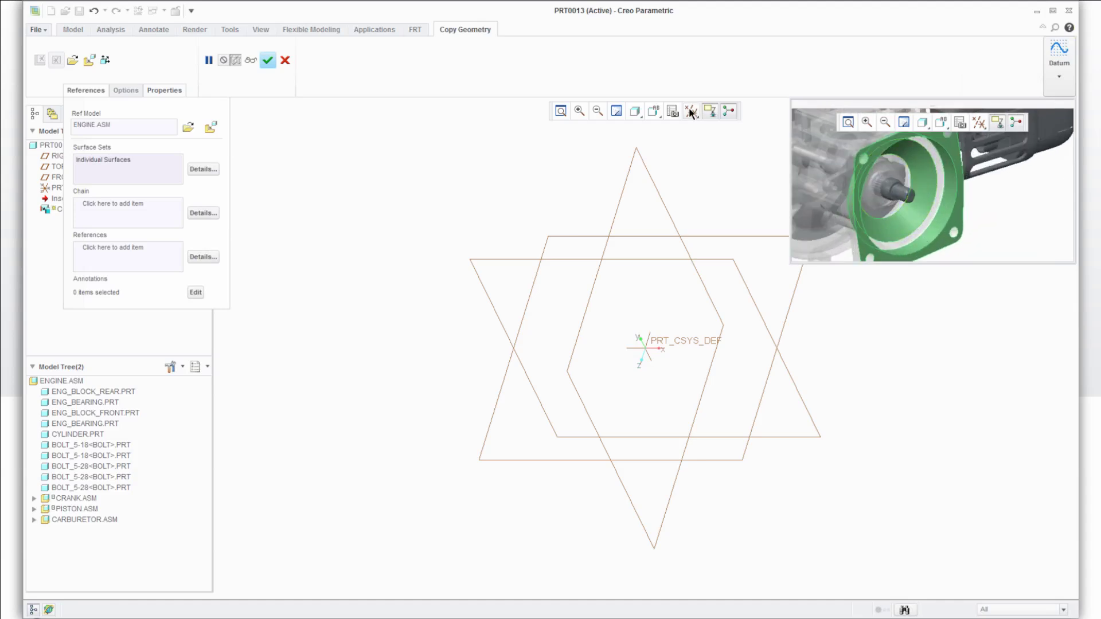
{"action": "left_click", "coordinate": [268, 60]}
Orbit and zoom to review the copied flange, then switch to the trailer assembly window.
{"action": "middle_click_drag", "start_coordinate": [654, 285], "coordinate": [632, 263]}
{"action": "scroll", "coordinate": [632, 263], "scroll_direction": "down", "scroll_amount": 3}
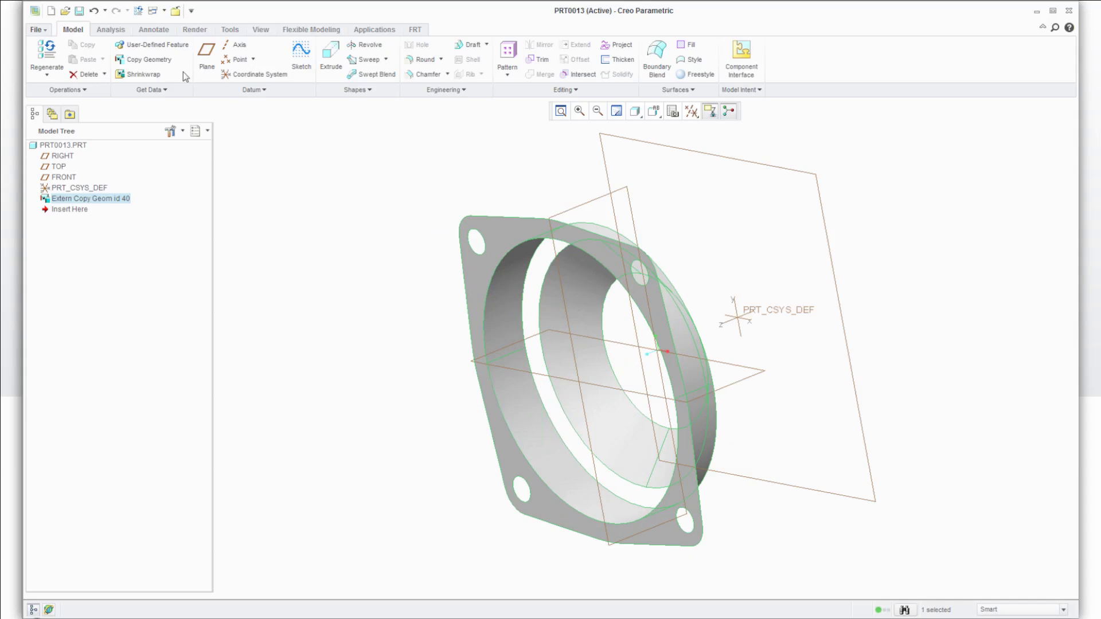
{"action": "left_click", "coordinate": [163, 11]}
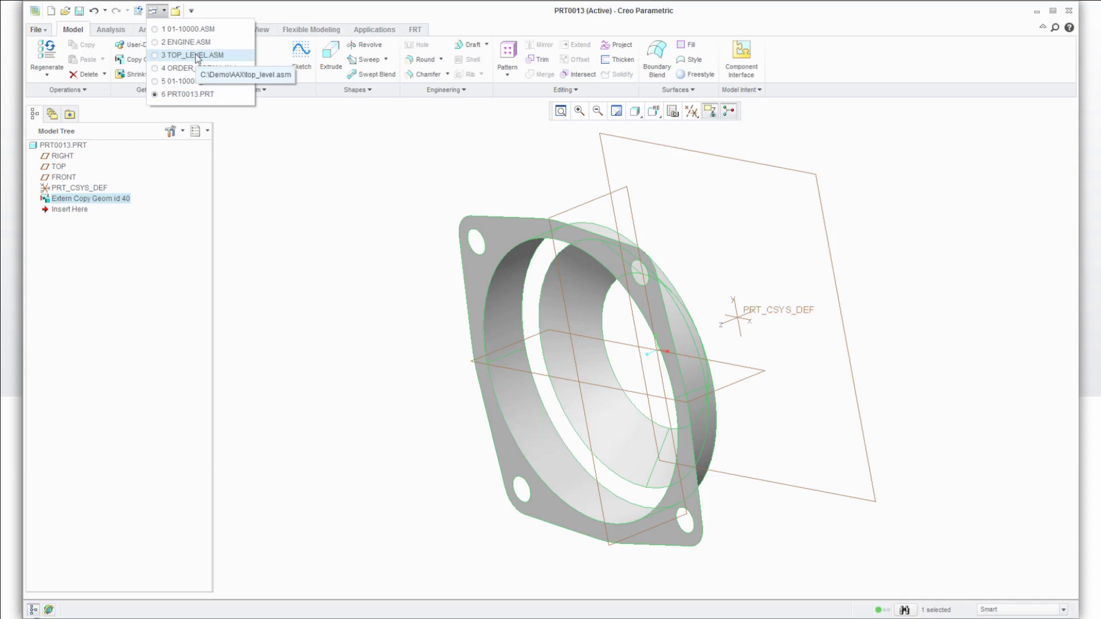
{"action": "left_click", "coordinate": [195, 56]}
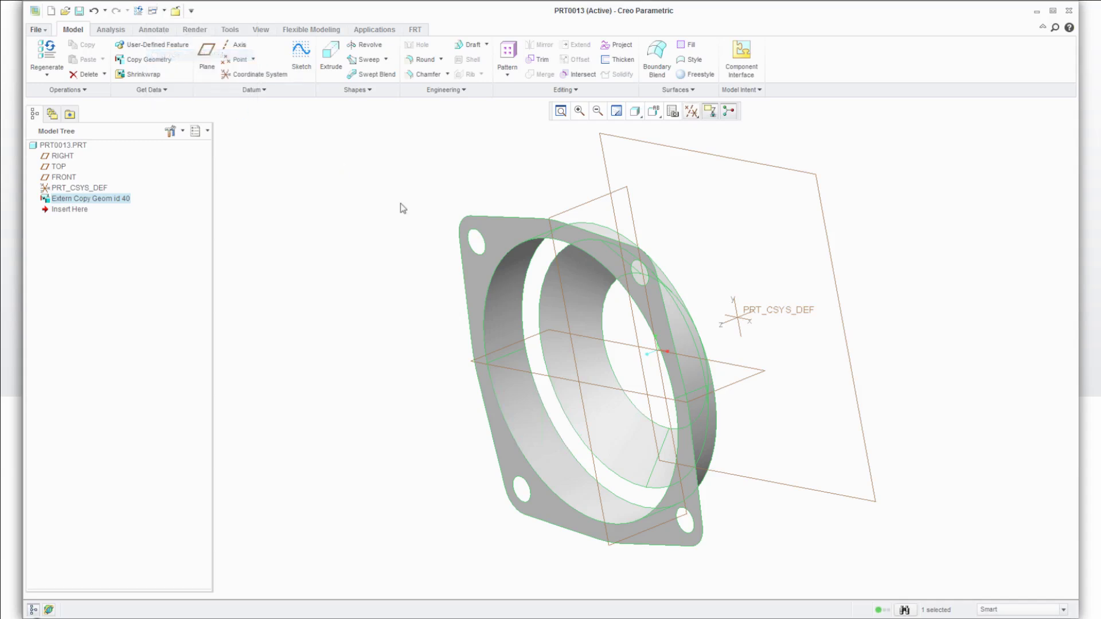
Hide all datum features and set the trailer roof to Transparent component display.
{"action": "left_click", "coordinate": [694, 111]}
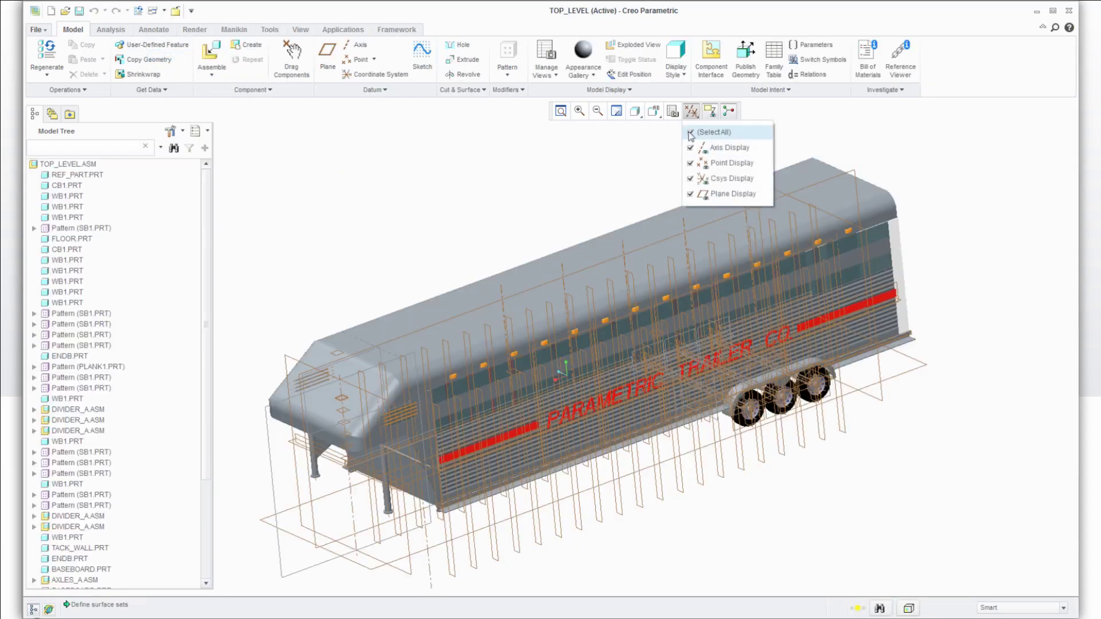
{"action": "left_click", "coordinate": [691, 133]}
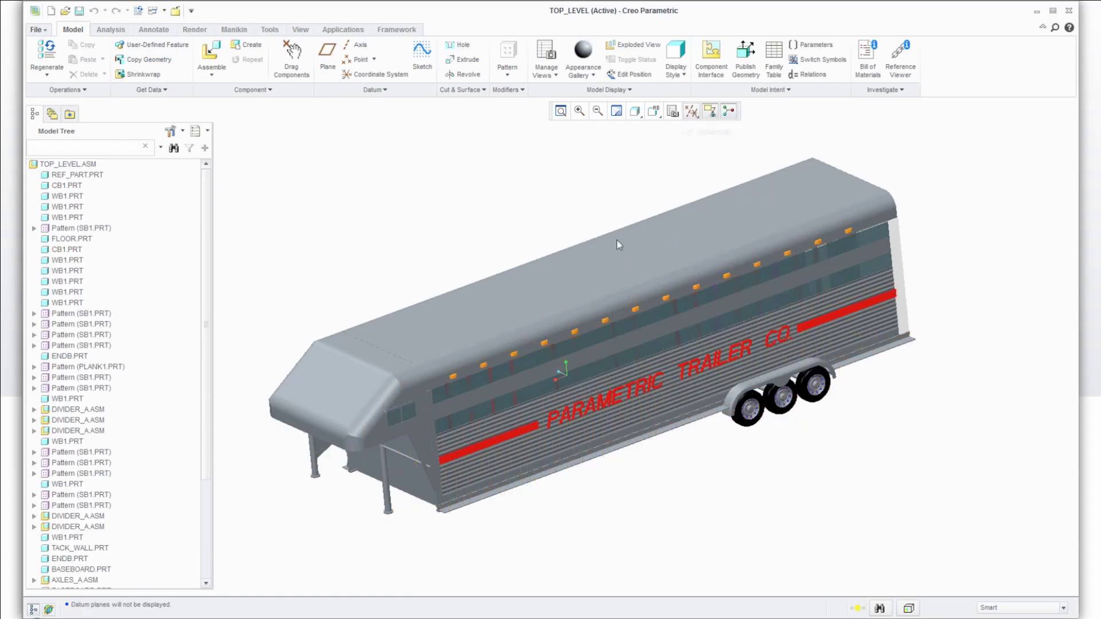
{"action": "left_click", "coordinate": [632, 266]}
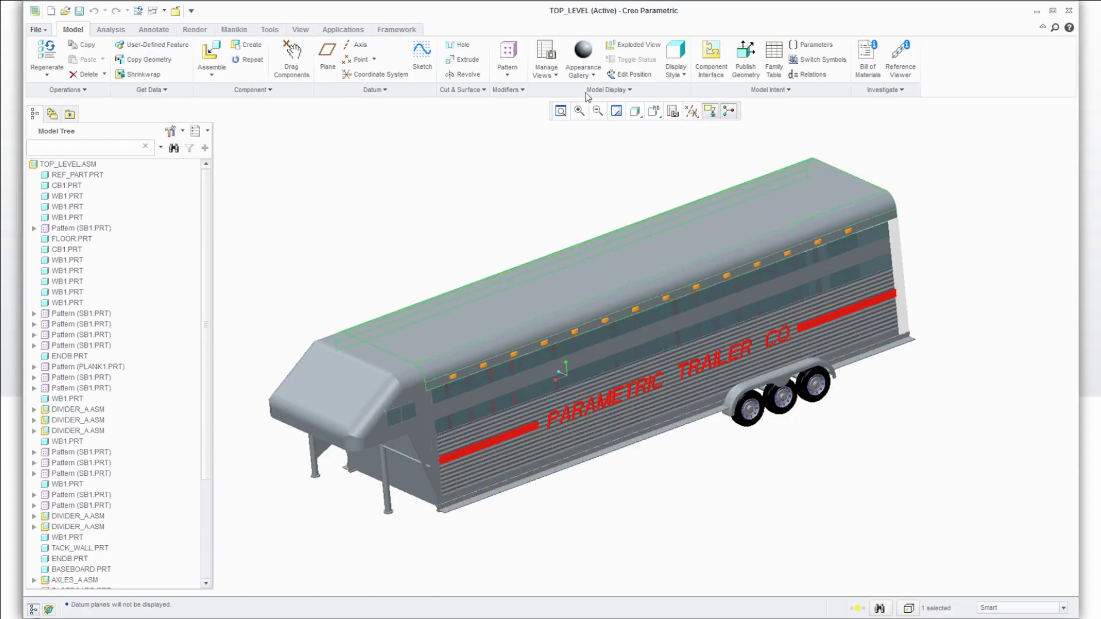
{"action": "left_click", "coordinate": [617, 91]}
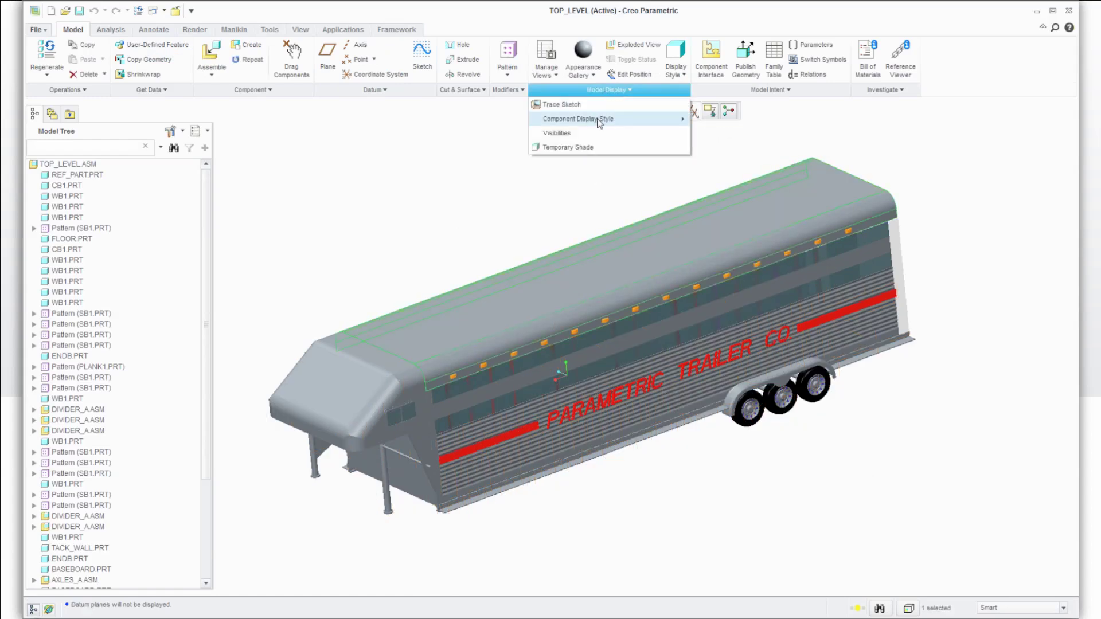
{"action": "mouse_move", "coordinate": [597, 118]}
{"action": "left_click", "coordinate": [724, 148]}
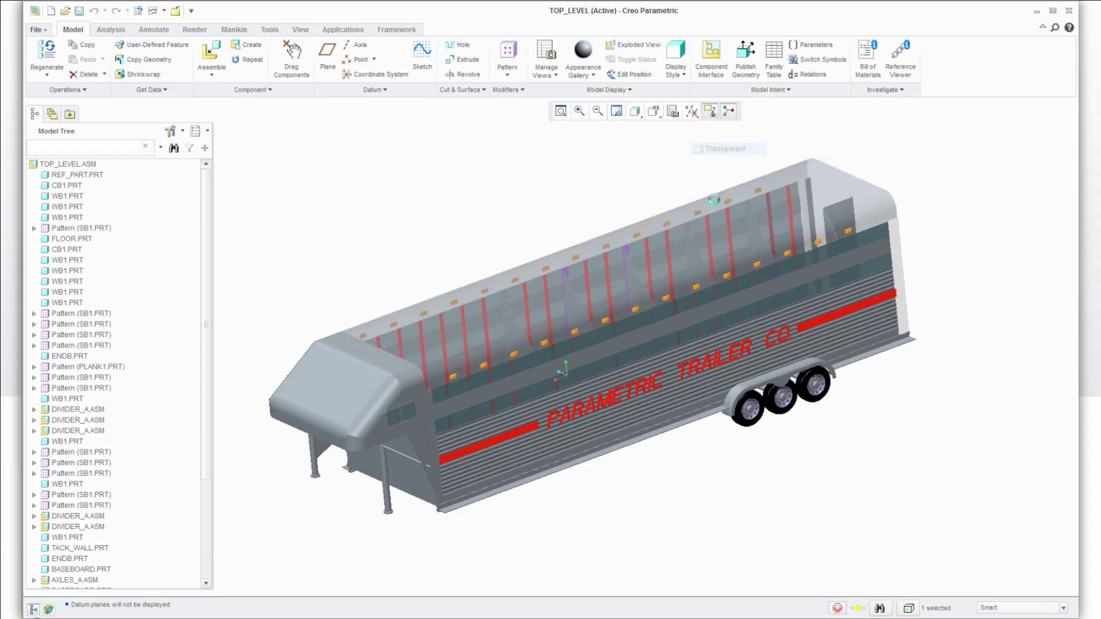
Orbit, zoom and apply a saved view to inspect the interior stalls through the roof.
{"action": "left_click", "coordinate": [704, 227]}
{"action": "middle_click_drag", "start_coordinate": [703, 227], "coordinate": [671, 246]}
{"action": "scroll", "coordinate": [671, 246], "scroll_direction": "up", "scroll_amount": 2}
{"action": "scroll", "coordinate": [770, 274], "scroll_direction": "up", "scroll_amount": 2}
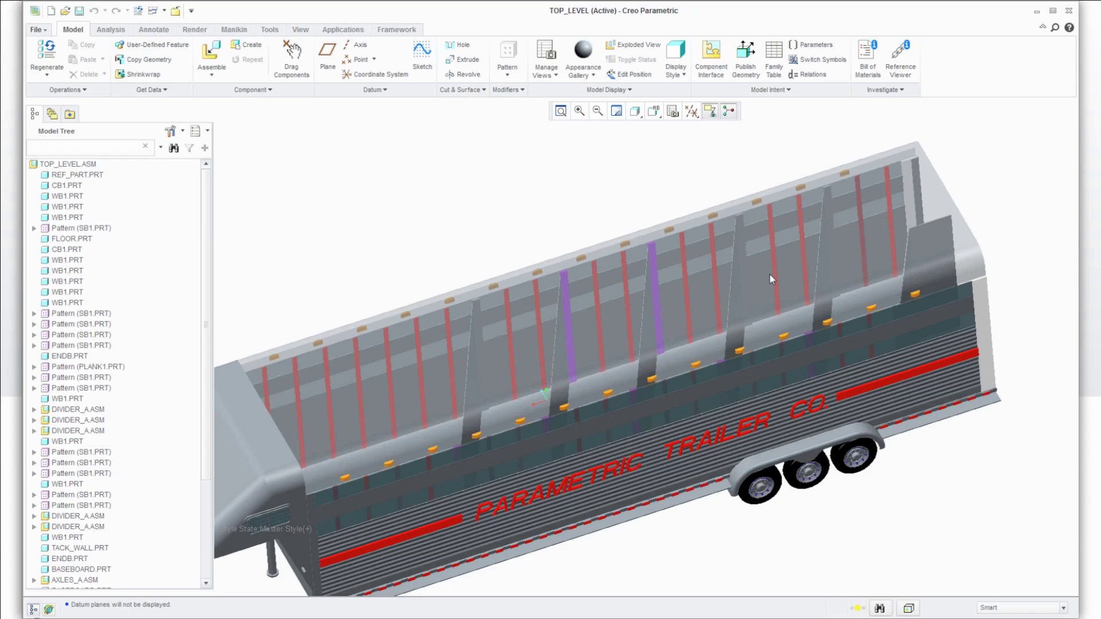
{"action": "scroll", "coordinate": [754, 269], "scroll_direction": "down", "scroll_amount": 1}
{"action": "scroll", "coordinate": [820, 445], "scroll_direction": "up", "scroll_amount": 1}
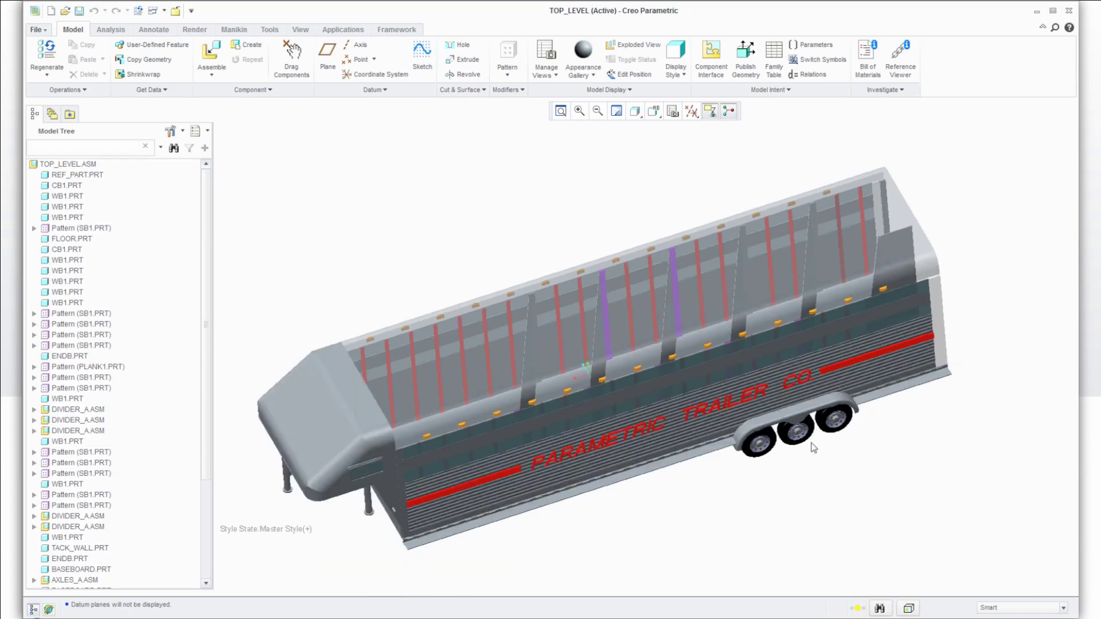
{"action": "key", "text": "ctrl+d"}
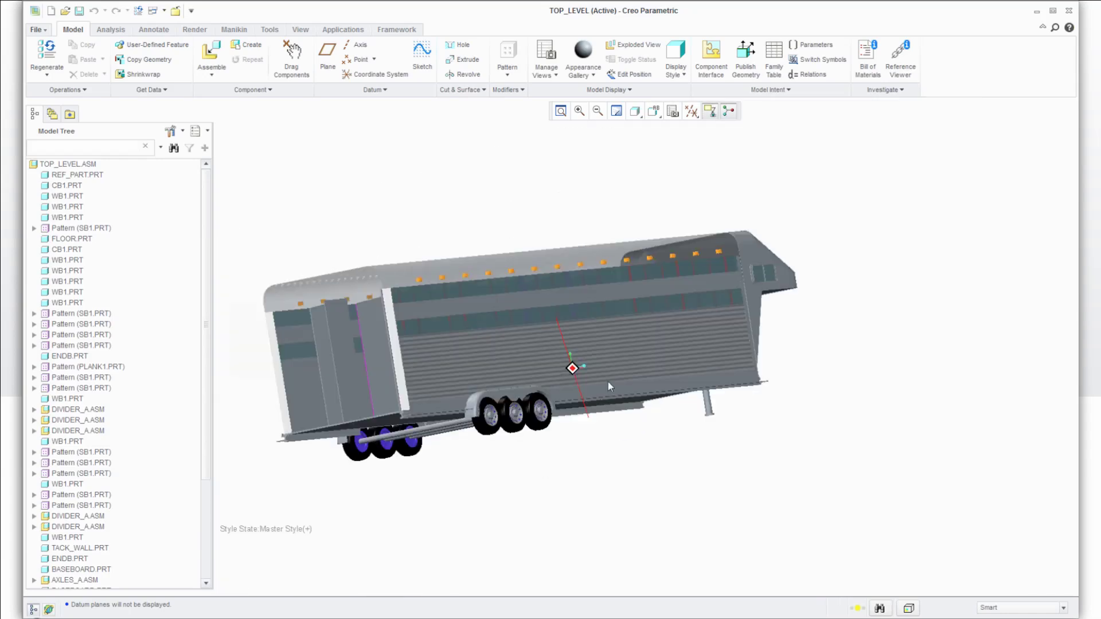
{"action": "mouse_move", "coordinate": [634, 347]}
{"action": "middle_mouse_down"}
{"action": "mouse_move", "coordinate": [821, 325]}
{"action": "mouse_move", "coordinate": [607, 283]}
{"action": "middle_mouse_up"}
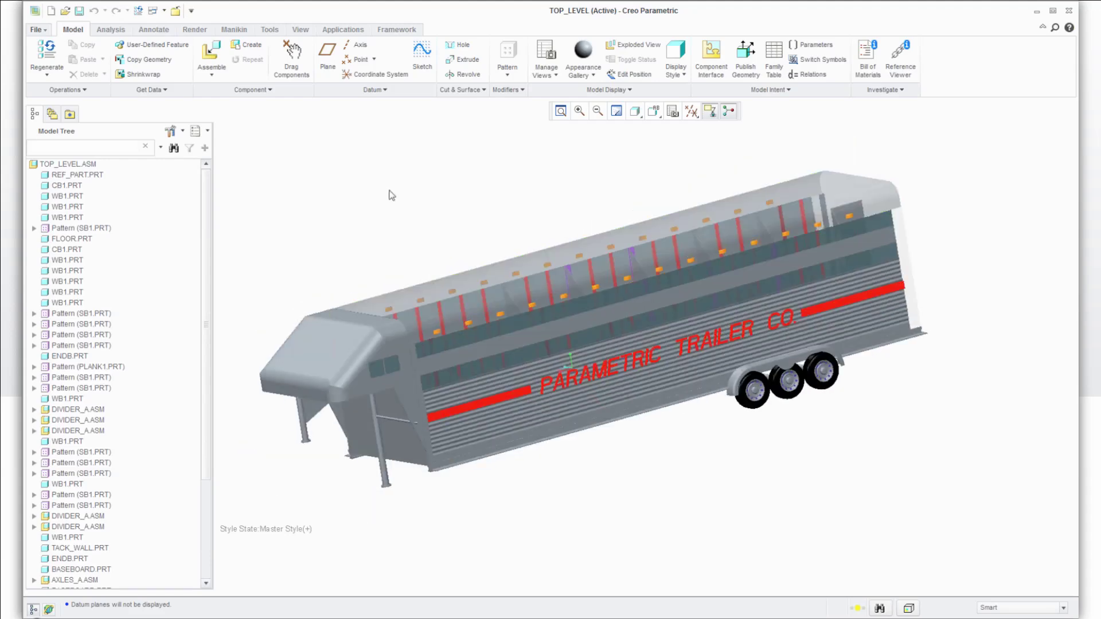
{"action": "middle_click_drag", "start_coordinate": [600, 262], "coordinate": [622, 274]}
{"action": "left_click", "coordinate": [155, 11]}
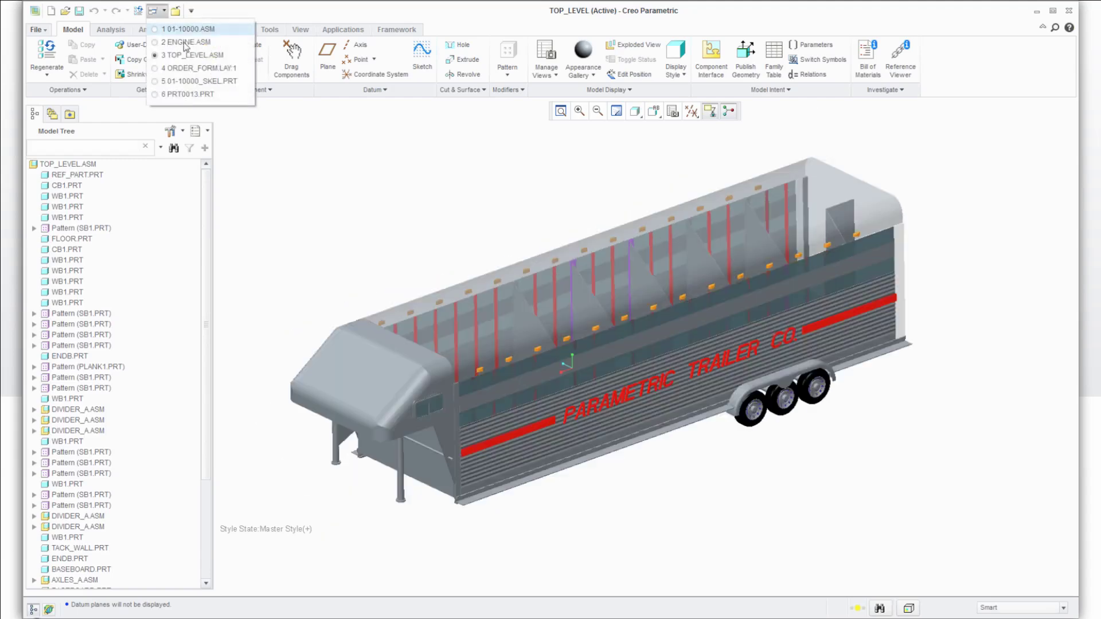
In ORDER_FORM.LAY, change WIDTH from 96 to 86 and the number of stalls to 3.
{"action": "left_click", "coordinate": [197, 69]}
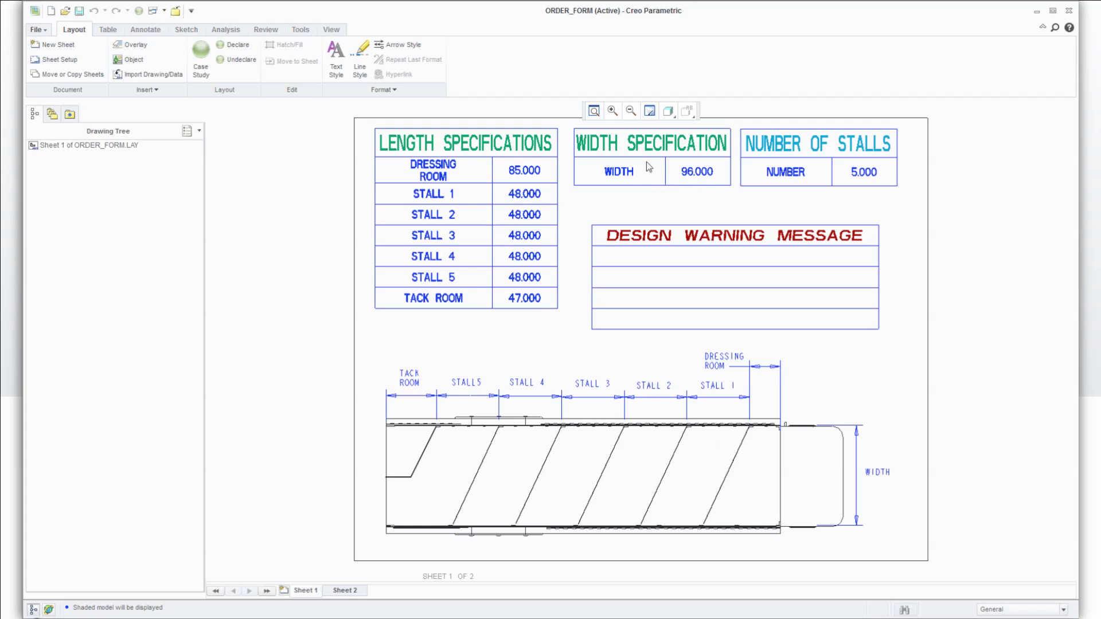
{"action": "left_click", "coordinate": [117, 30]}
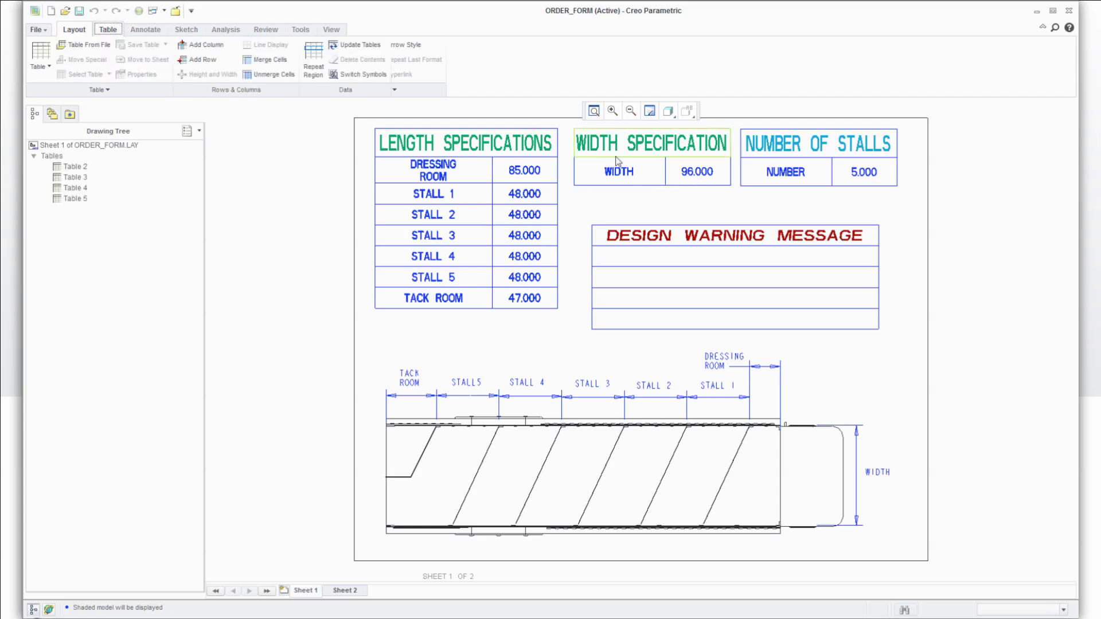
{"action": "double_click", "coordinate": [710, 177]}
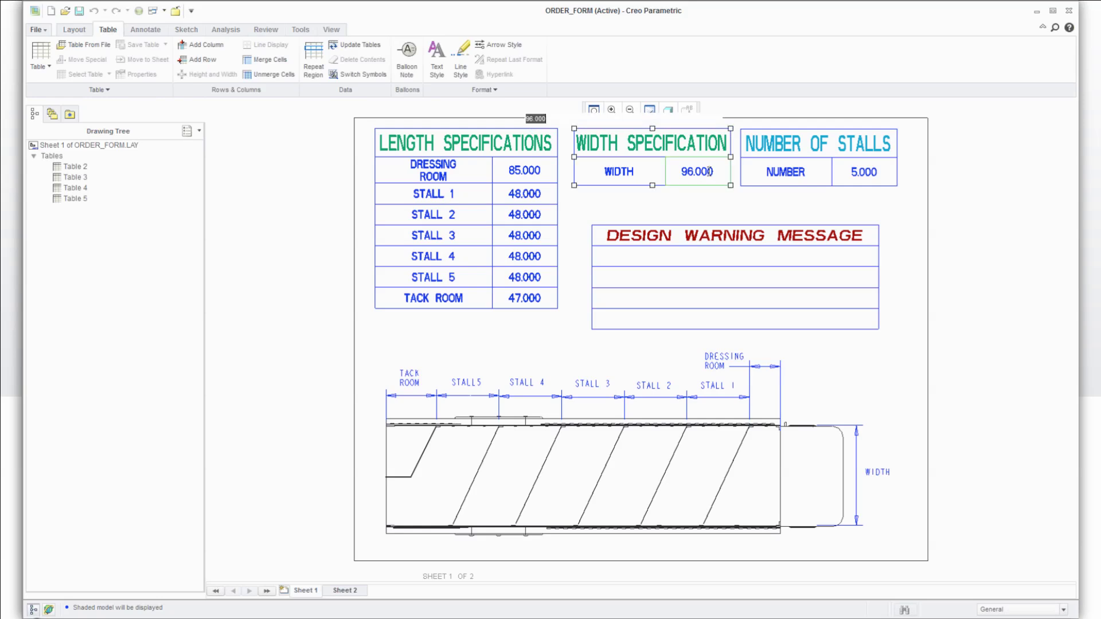
{"action": "type", "text": "86"}
{"action": "key", "text": "Return"}
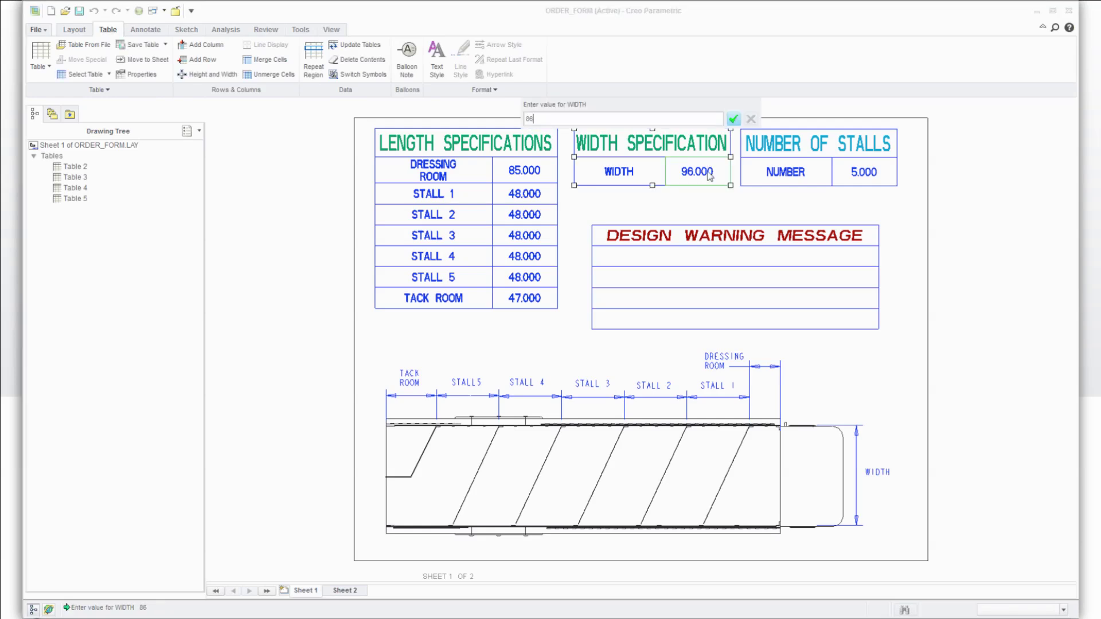
{"action": "left_click", "coordinate": [853, 172]}
{"action": "double_click", "coordinate": [853, 172]}
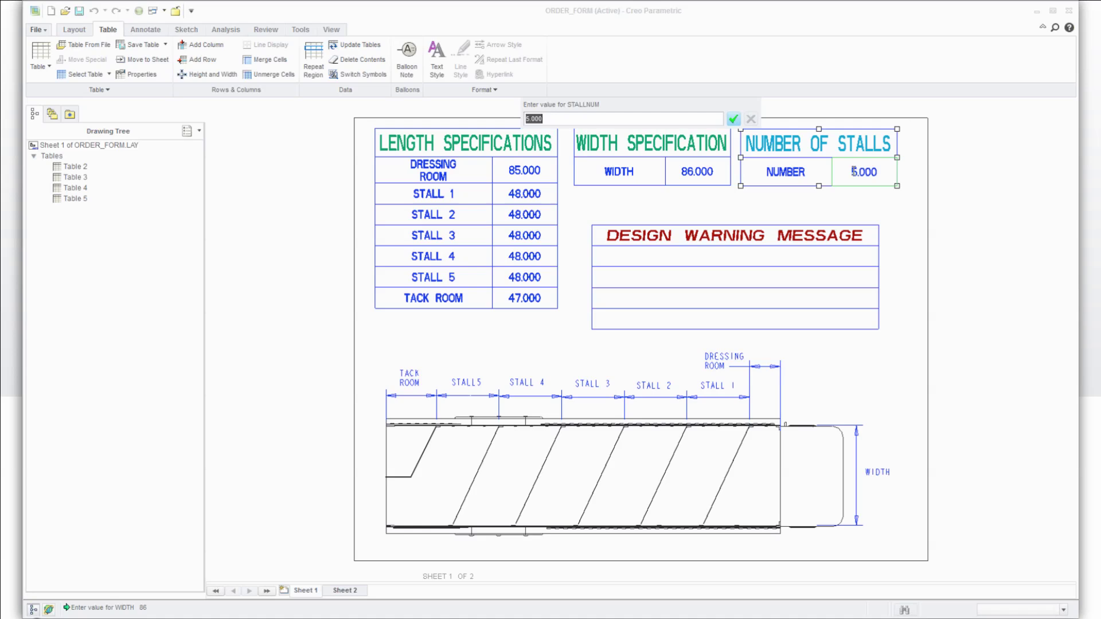
{"action": "type", "text": "3"}
{"action": "key", "text": "Return"}
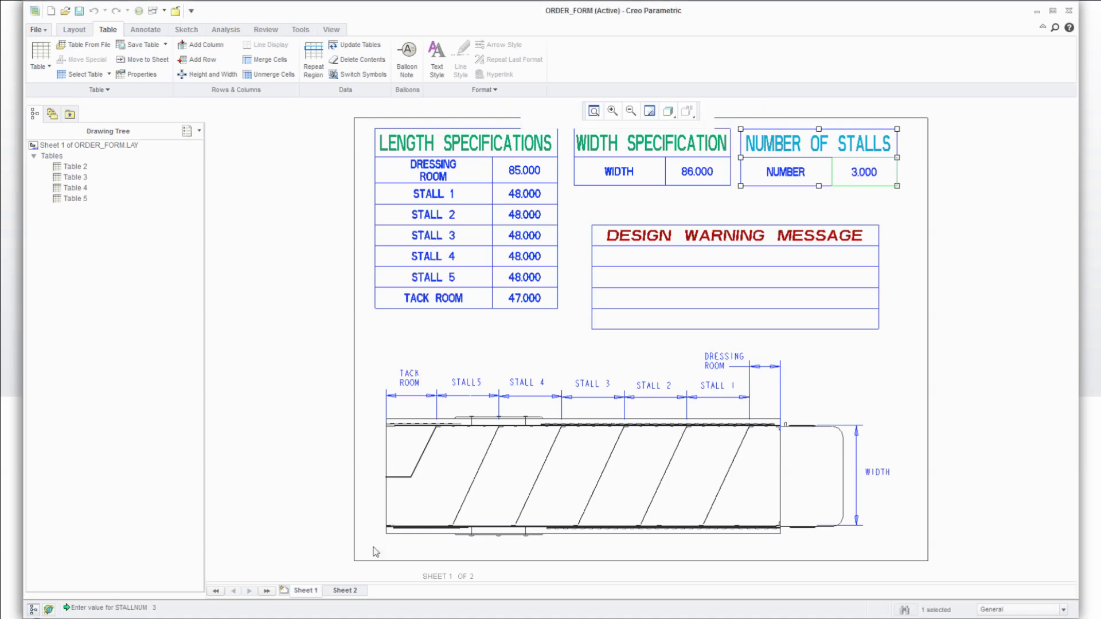
On Sheet 2, set DOOR 1 (Y/N) to yes.
{"action": "left_click", "coordinate": [345, 591]}
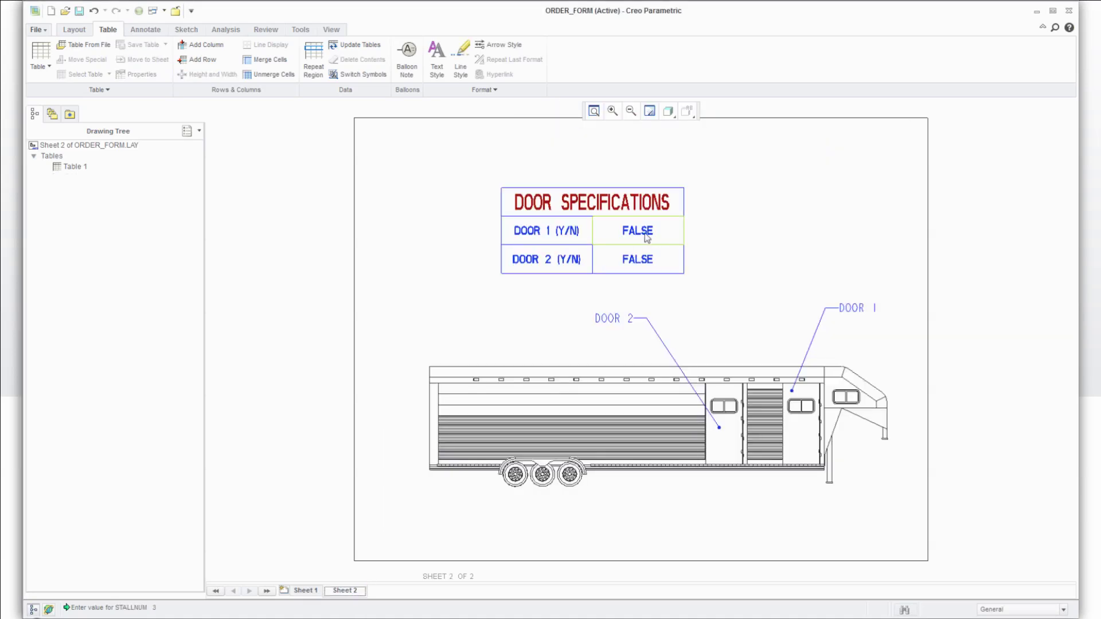
{"action": "double_click", "coordinate": [643, 231]}
{"action": "type", "text": "yes"}
{"action": "key", "text": "Return"}
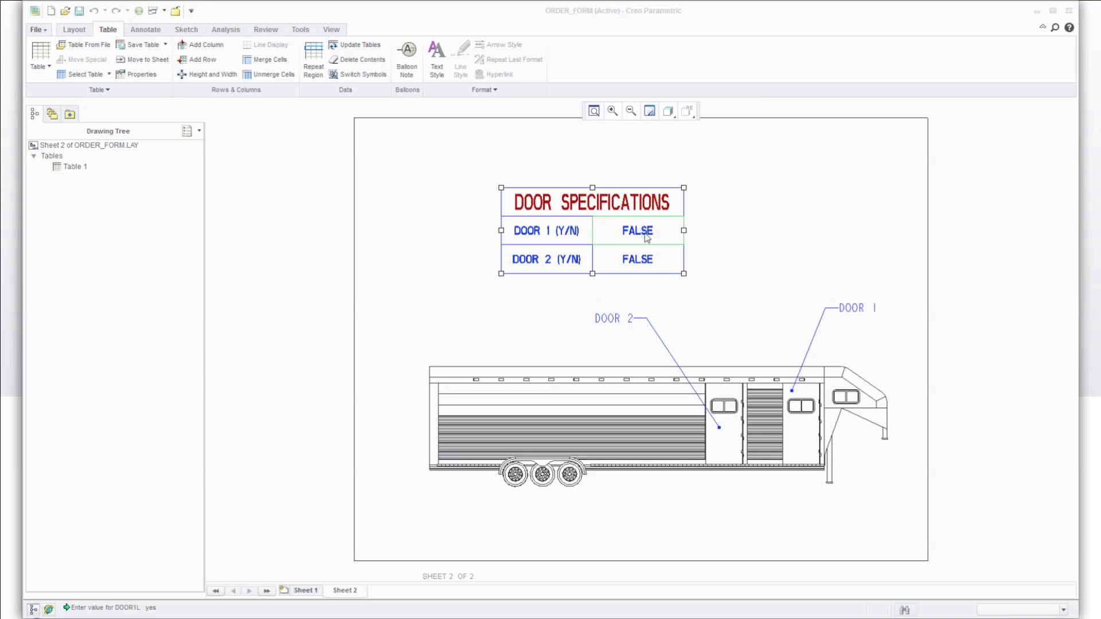
{"action": "left_click", "coordinate": [164, 11]}
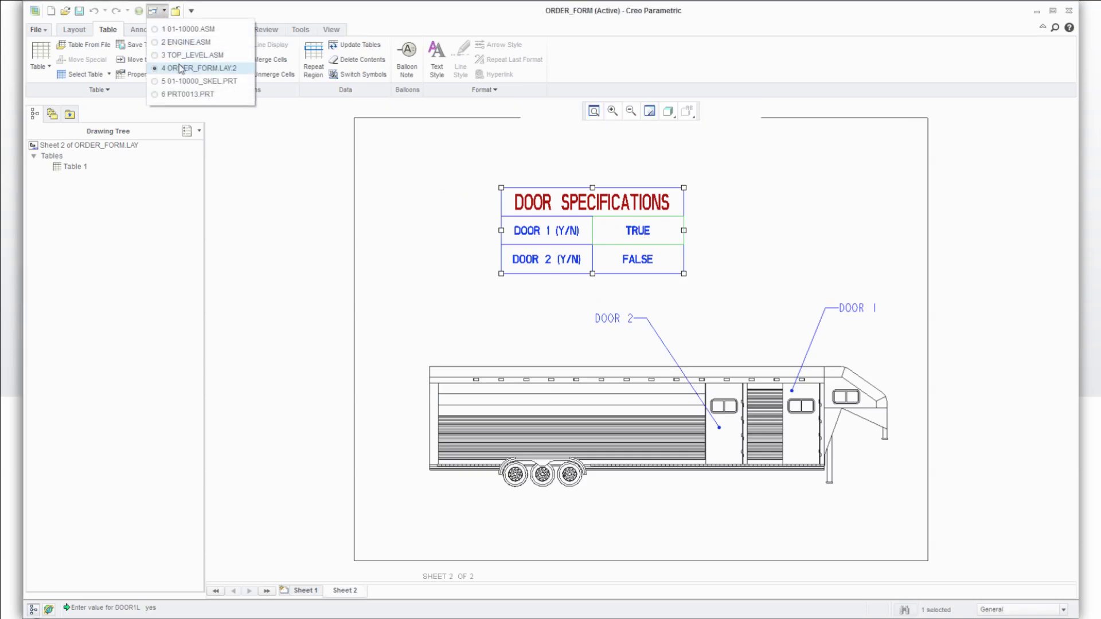
Switch to TOP_LEVEL.ASM and orbit the regenerated trailer to check axles, stalls and door.
{"action": "left_click", "coordinate": [183, 53]}
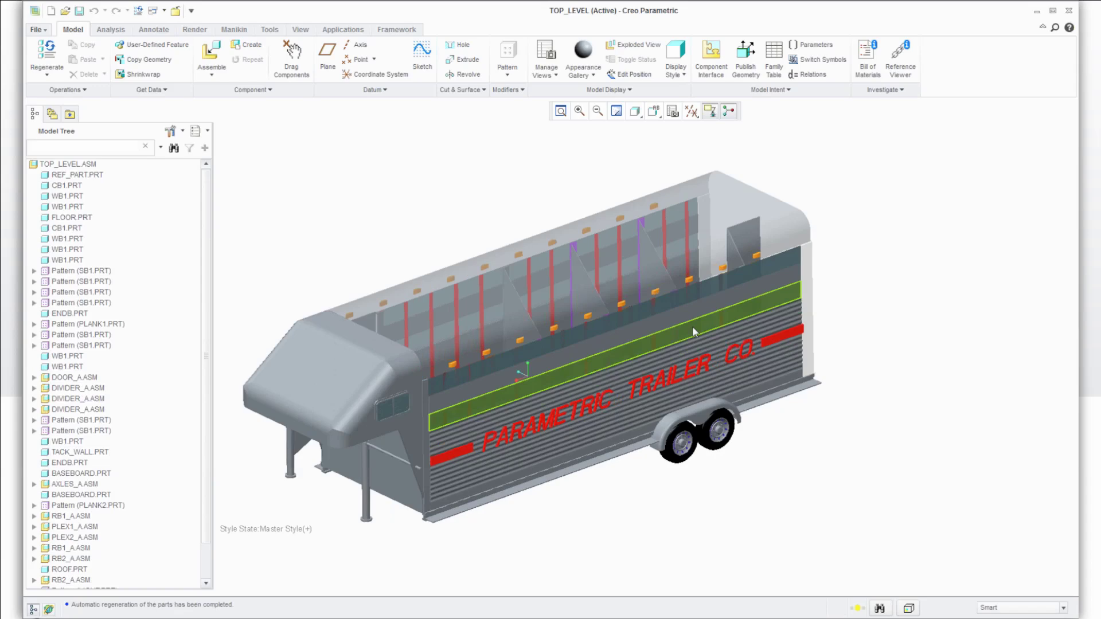
{"action": "middle_click_drag", "start_coordinate": [681, 345], "coordinate": [679, 321]}
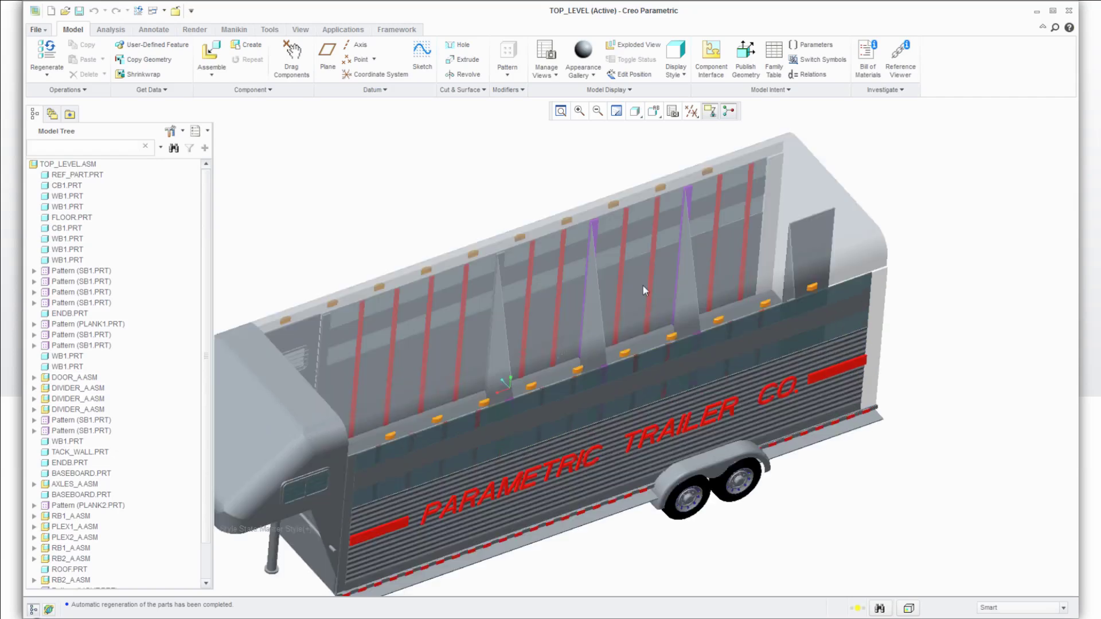
{"action": "mouse_move", "coordinate": [718, 350]}
{"action": "middle_mouse_down"}
{"action": "mouse_move", "coordinate": [670, 317]}
{"action": "mouse_move", "coordinate": [703, 376]}
{"action": "mouse_move", "coordinate": [583, 386]}
{"action": "mouse_move", "coordinate": [714, 344]}
{"action": "middle_mouse_up"}
{"action": "scroll", "coordinate": [714, 339], "scroll_direction": "up", "scroll_amount": 2}
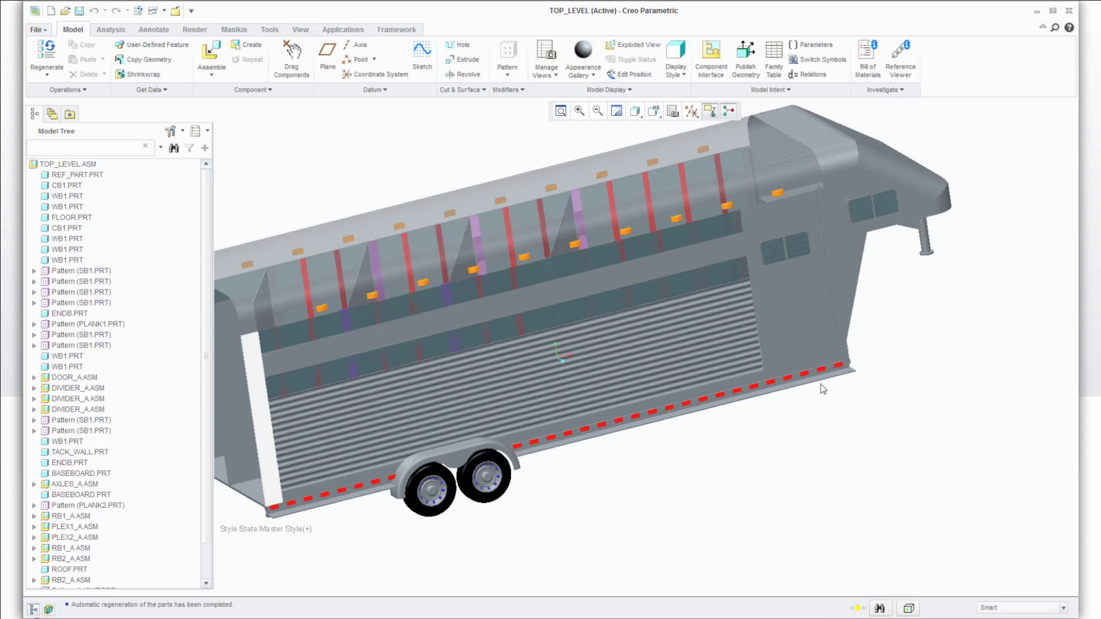
{"action": "scroll", "coordinate": [821, 384], "scroll_direction": "down", "scroll_amount": 3}
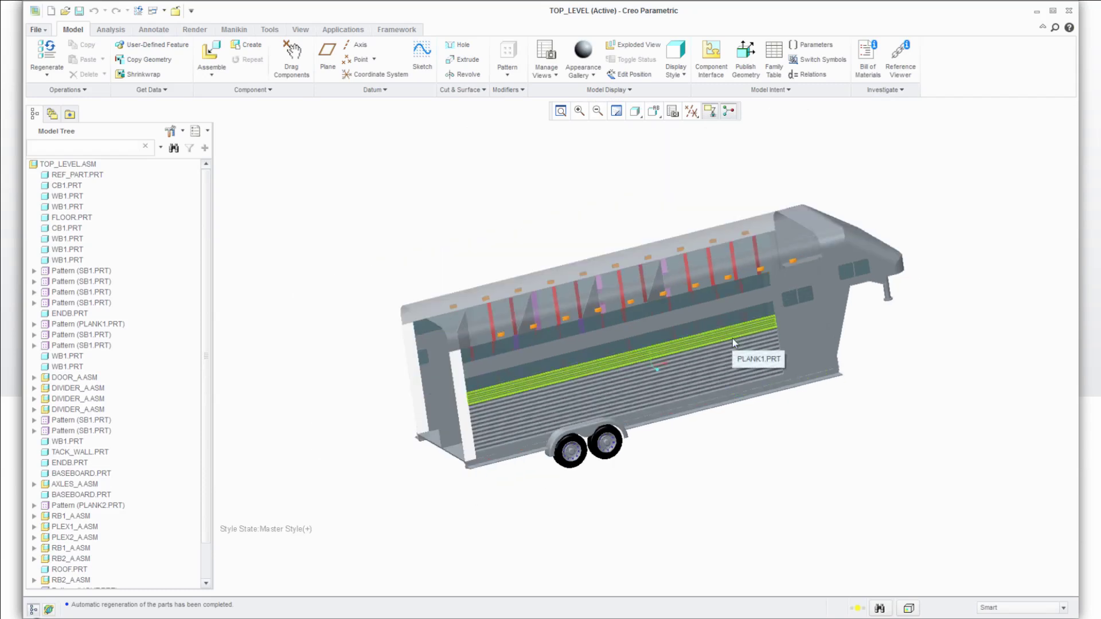